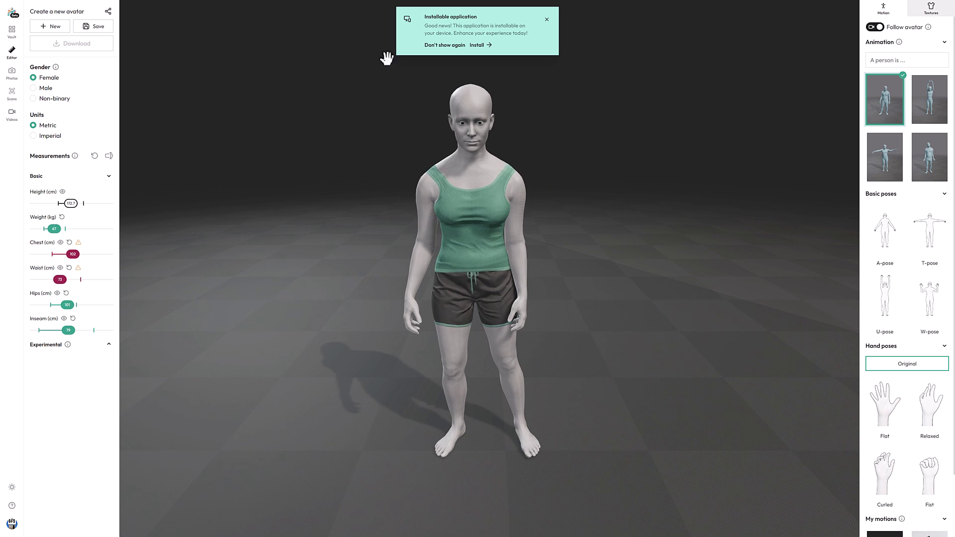
Set the new avatar's height to 178 cm and its gender to Male.
{"action": "left_click", "coordinate": [547, 23]}
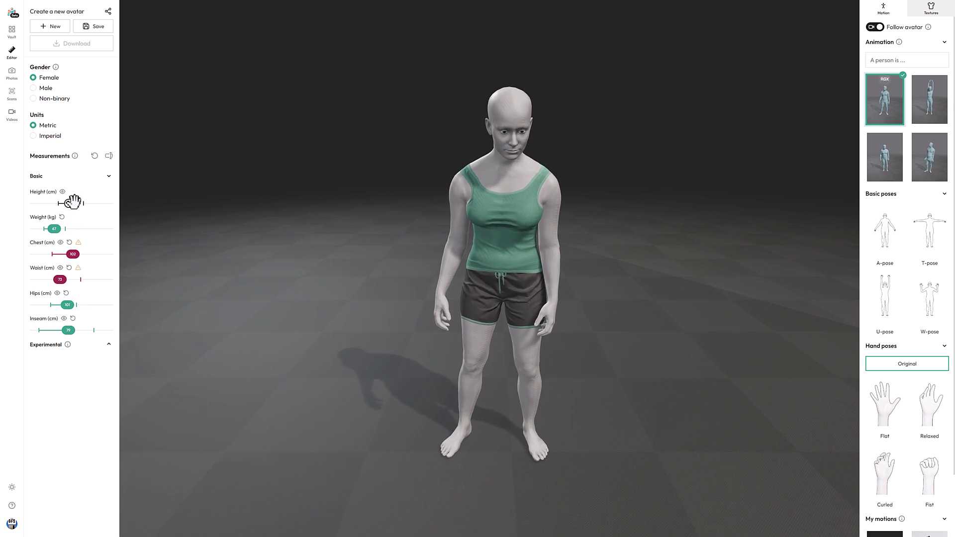
{"action": "left_click_drag", "start_coordinate": [72, 203], "coordinate": [75, 204]}
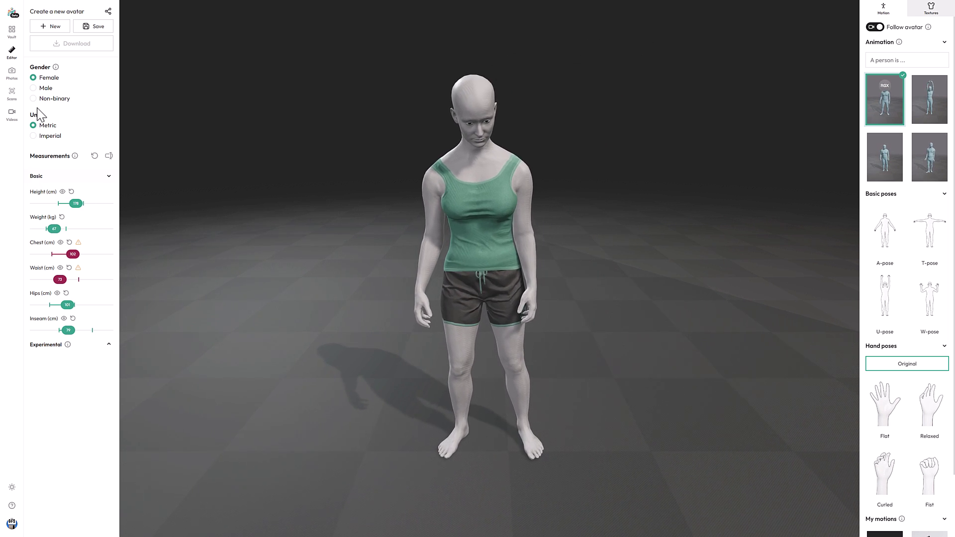
{"action": "left_click", "coordinate": [46, 90]}
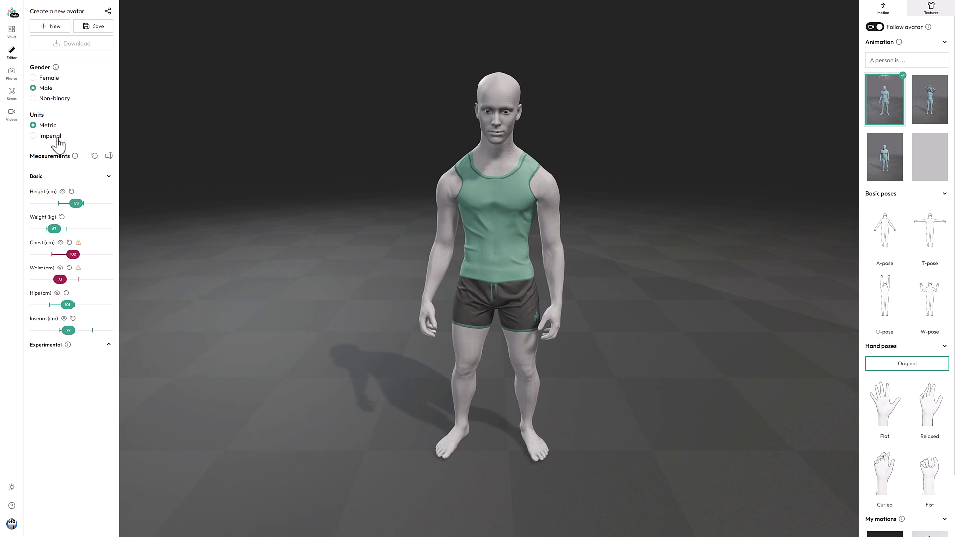
Increase the avatar's waist to about 104 cm and expand the Experimental measurements.
{"action": "left_click_drag", "start_coordinate": [60, 277], "coordinate": [83, 280]}
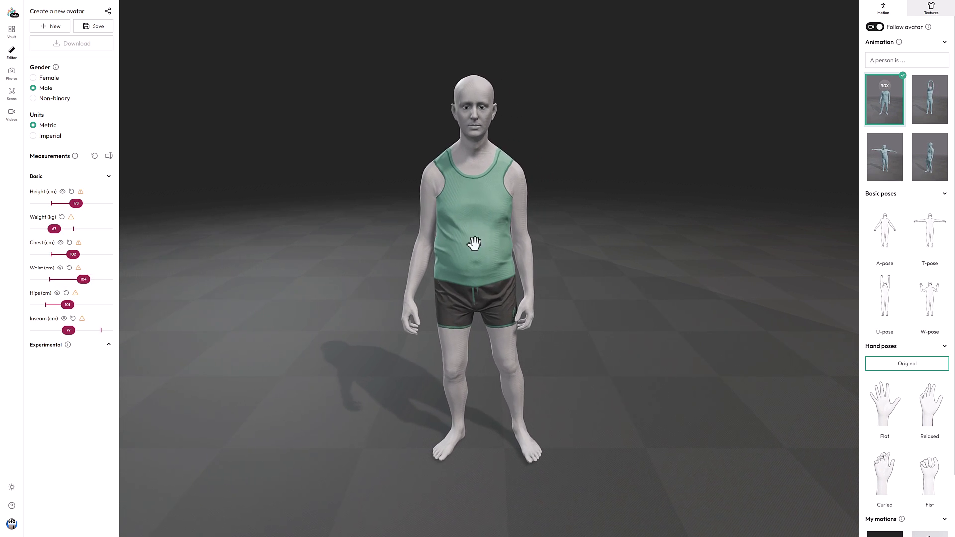
{"action": "left_click_drag", "start_coordinate": [574, 302], "coordinate": [432, 269]}
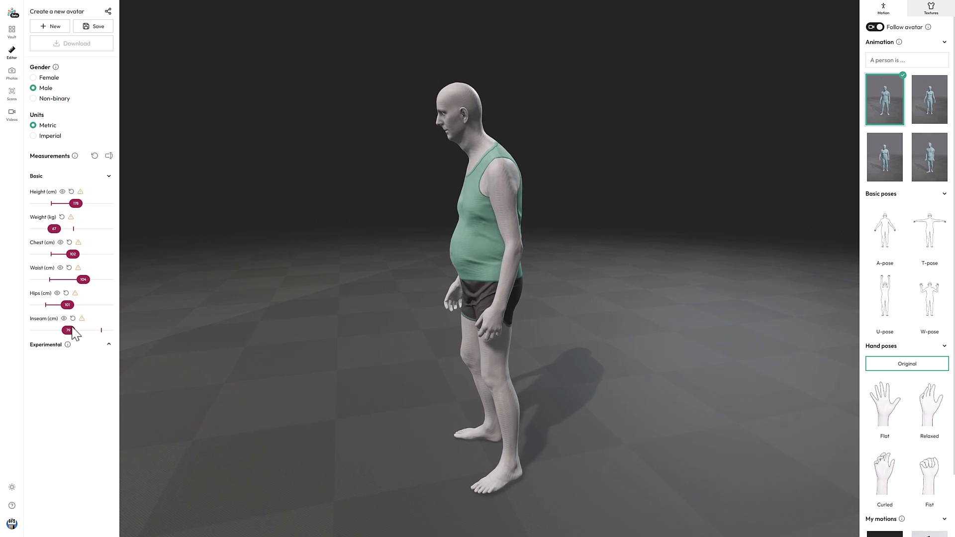
{"action": "left_click", "coordinate": [59, 347]}
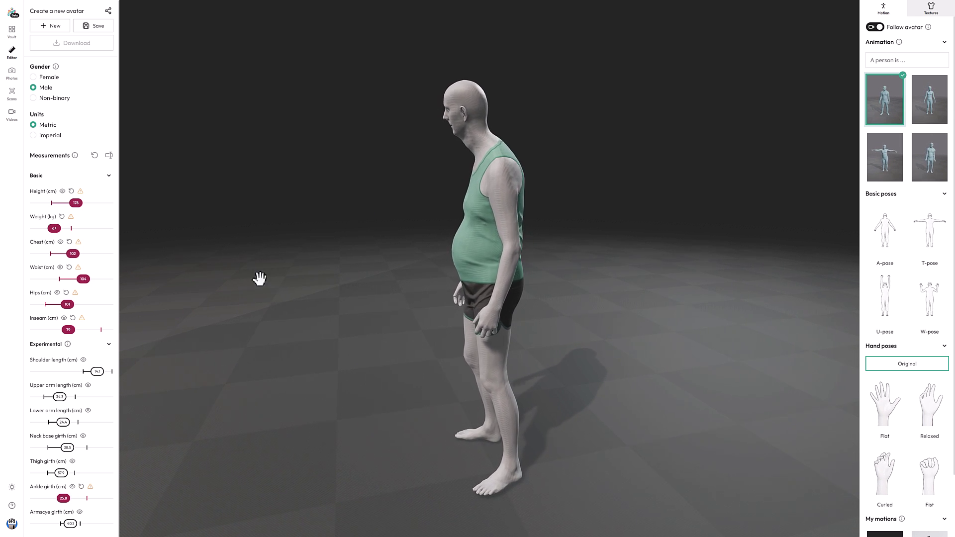
{"action": "left_click_drag", "start_coordinate": [376, 285], "coordinate": [473, 266]}
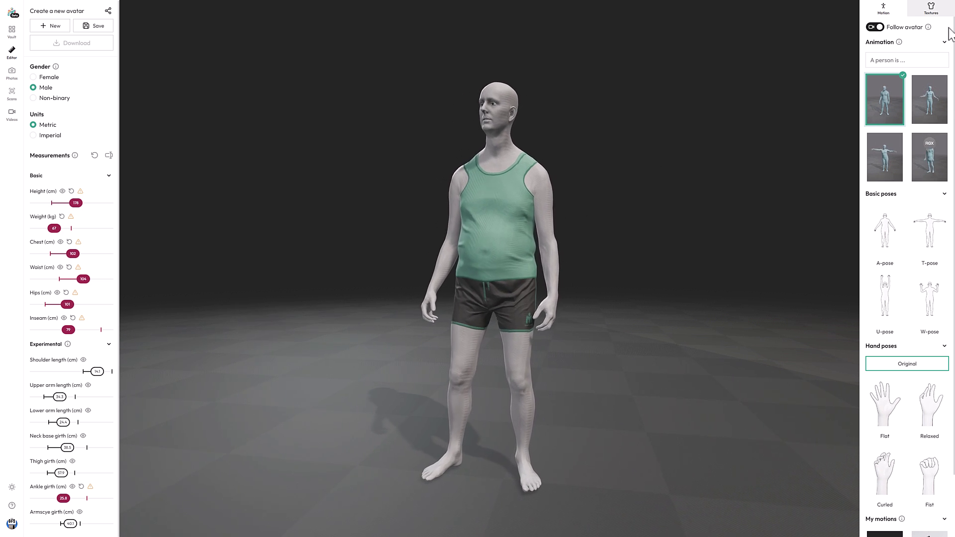
Try the purple shirt and default textures on the avatar, and settle on the beige shirt with grey shorts.
{"action": "left_click", "coordinate": [932, 8]}
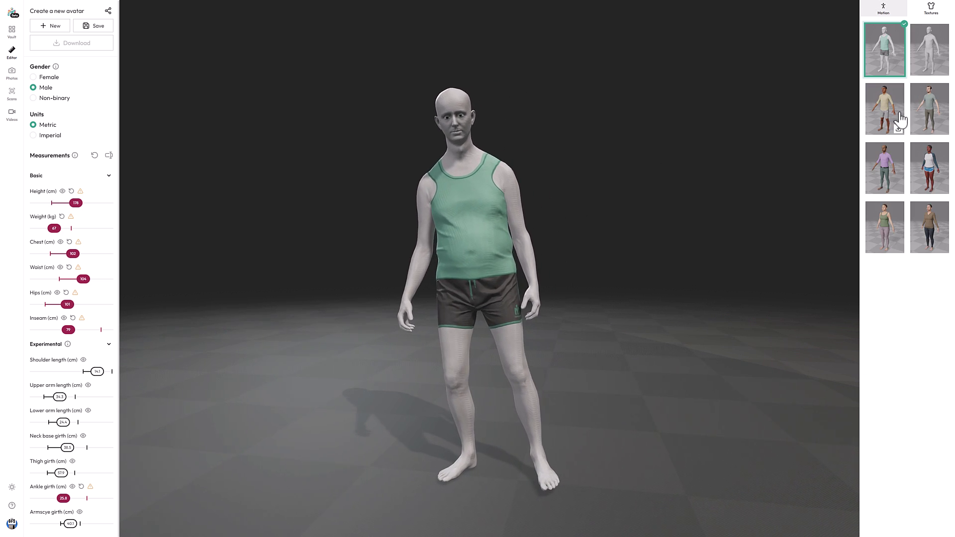
{"action": "left_click", "coordinate": [888, 166]}
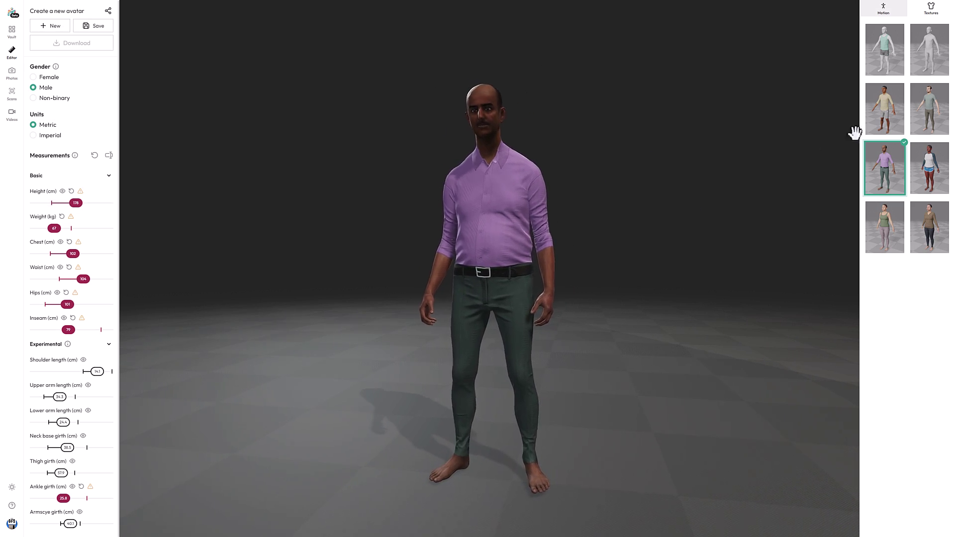
{"action": "left_click", "coordinate": [889, 49]}
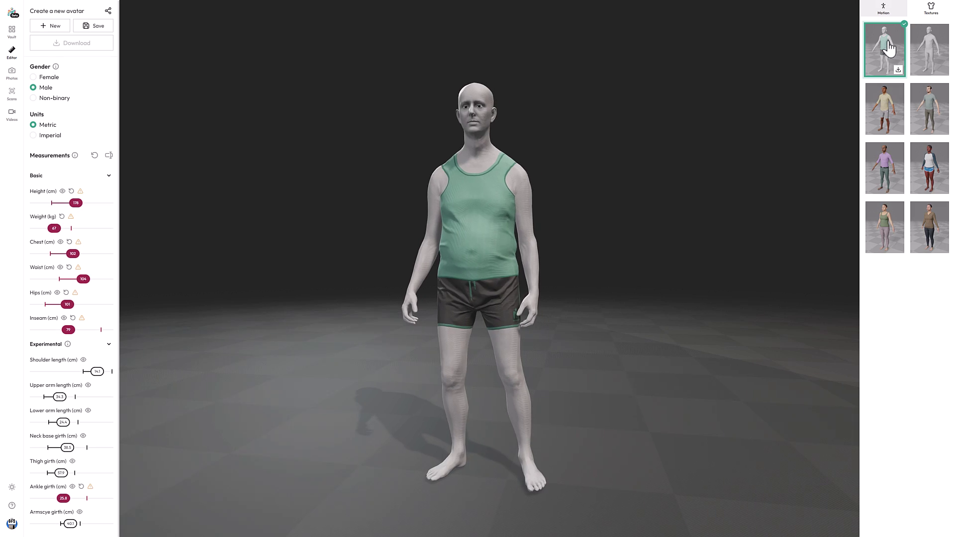
{"action": "left_click", "coordinate": [883, 108]}
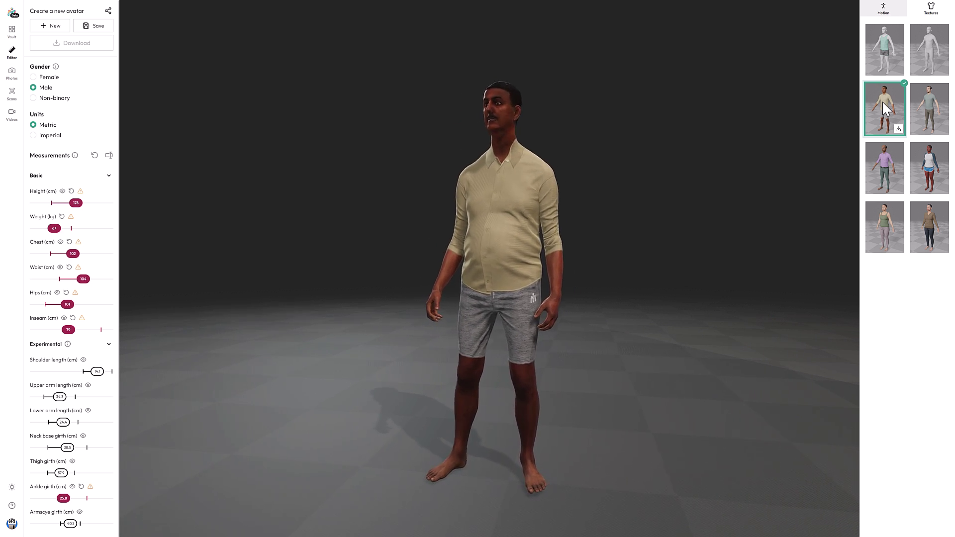
Pose the avatar in T-pose and switch to U-pose, trying Curled hands before setting the hand pose to Flat.
{"action": "left_click", "coordinate": [885, 12]}
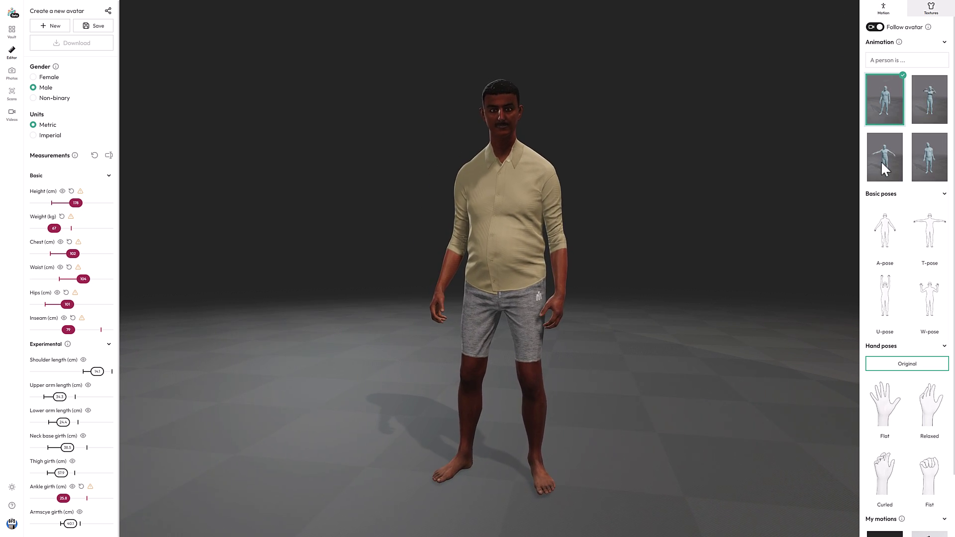
{"action": "left_click", "coordinate": [923, 234]}
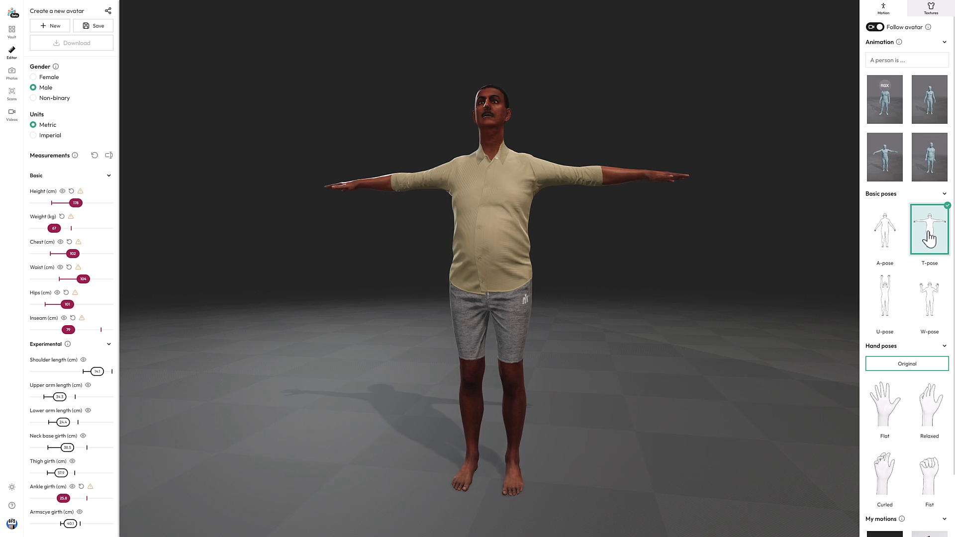
{"action": "left_click", "coordinate": [887, 302]}
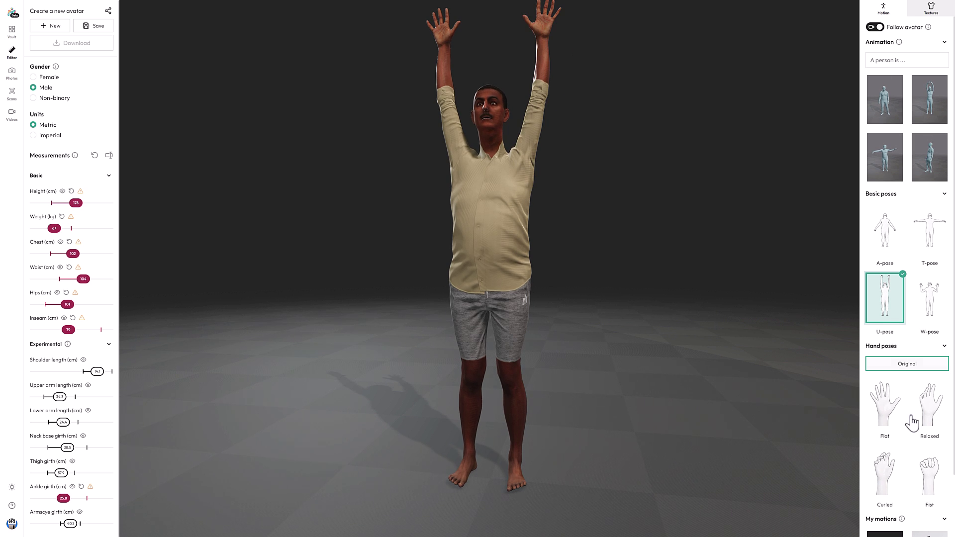
{"action": "left_click", "coordinate": [890, 479]}
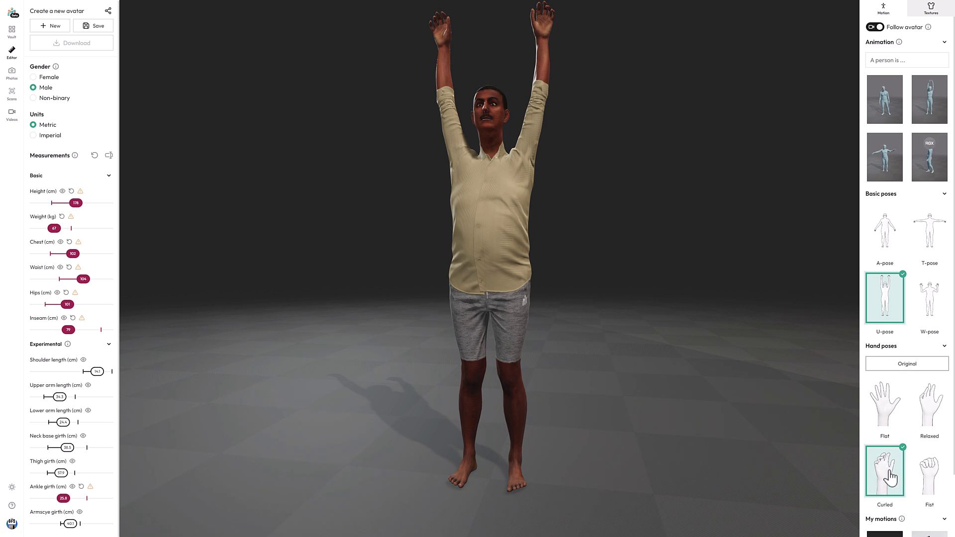
{"action": "left_click", "coordinate": [890, 413]}
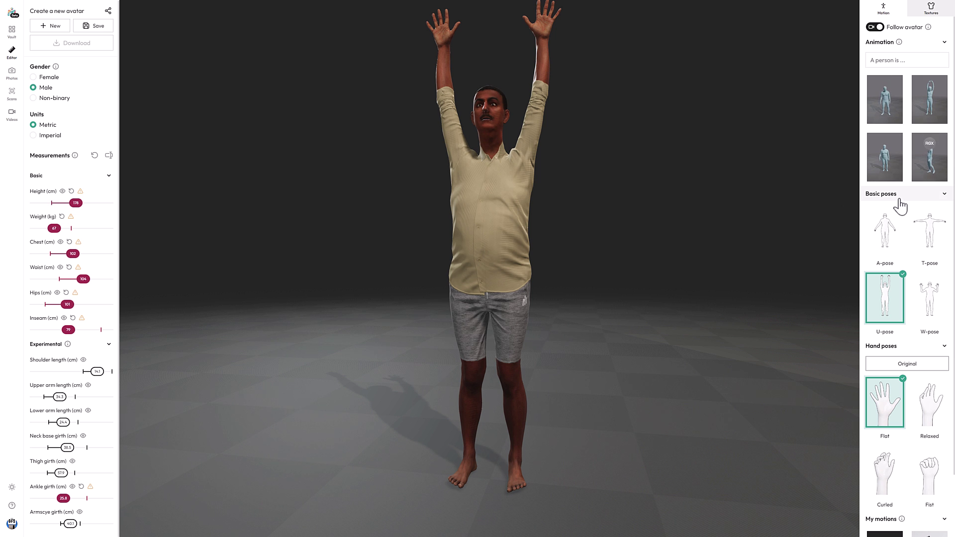
Search the animations for "walk", apply the first result to the avatar and view it from another side.
{"action": "left_click", "coordinate": [891, 60]}
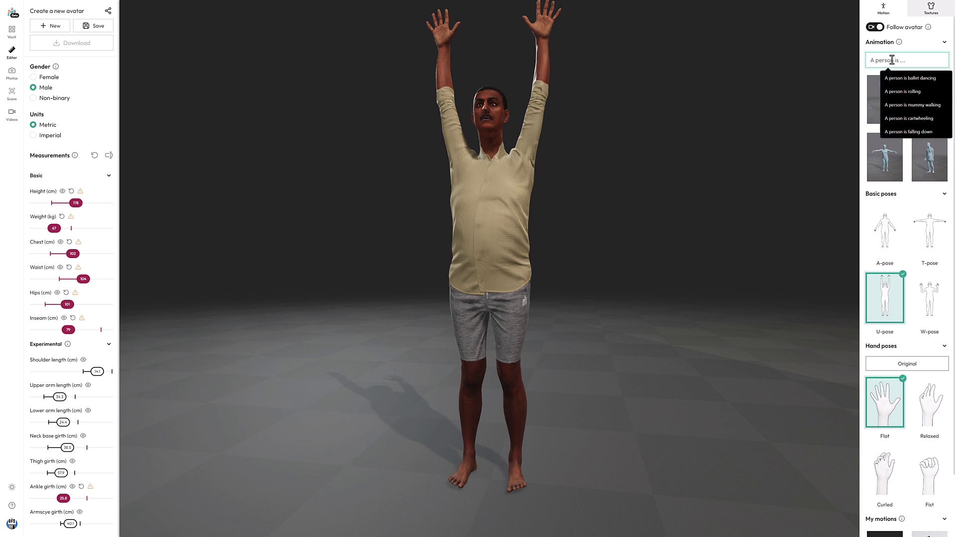
{"action": "type", "text": "walk"}
{"action": "key", "text": "Return"}
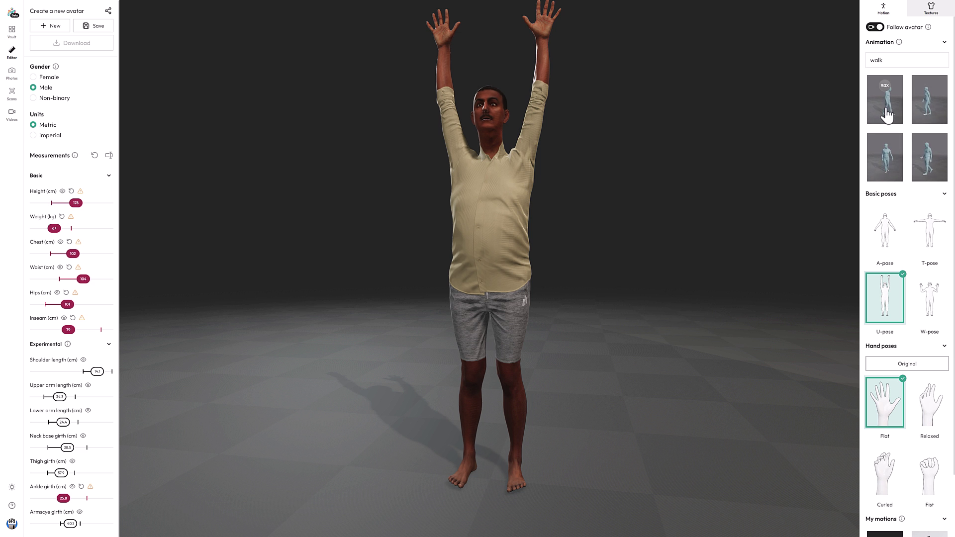
{"action": "left_click", "coordinate": [886, 110]}
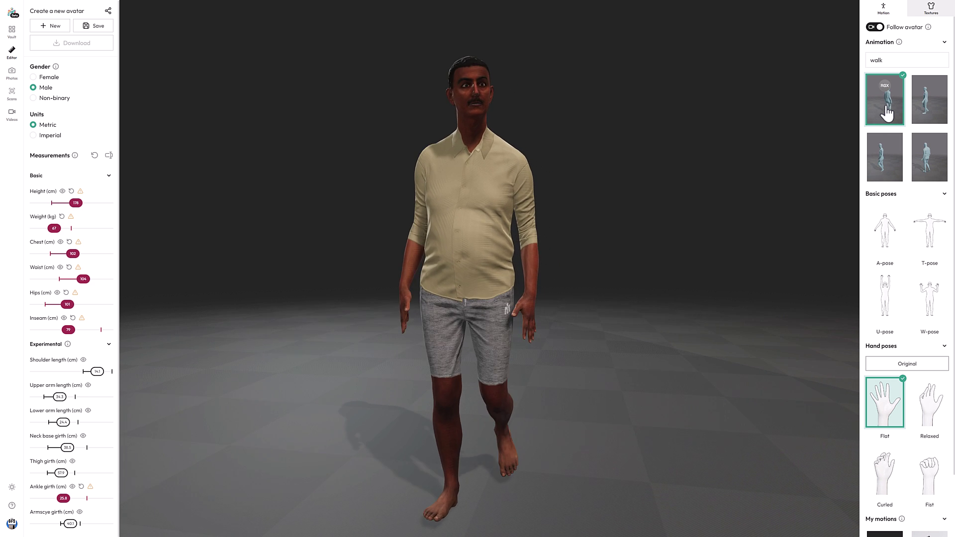
{"action": "left_click_drag", "start_coordinate": [494, 288], "coordinate": [551, 298]}
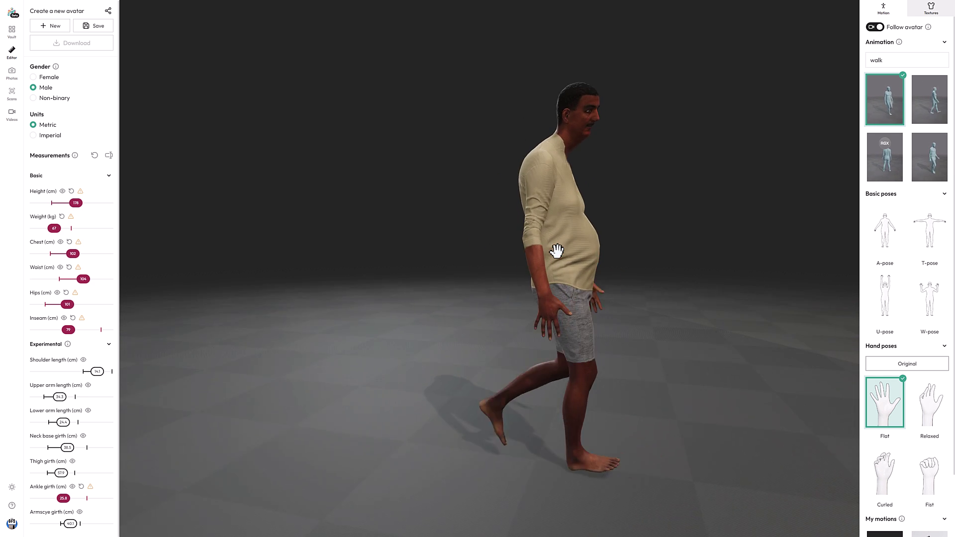
Search the animations for "cart", apply the cartwheel motion, and turn Follow avatar off and back on.
{"action": "left_click", "coordinate": [885, 61]}
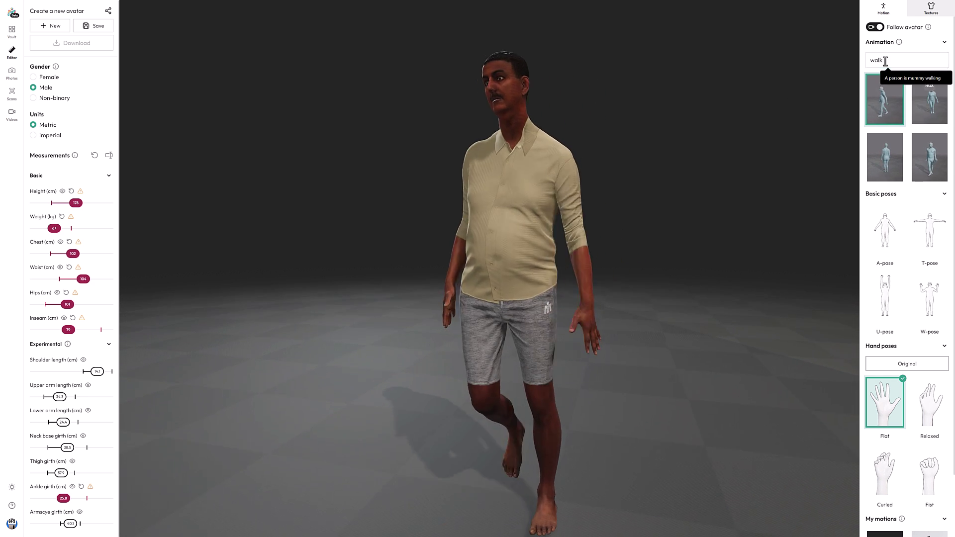
{"action": "left_click_drag", "start_coordinate": [884, 61], "coordinate": [849, 58]}
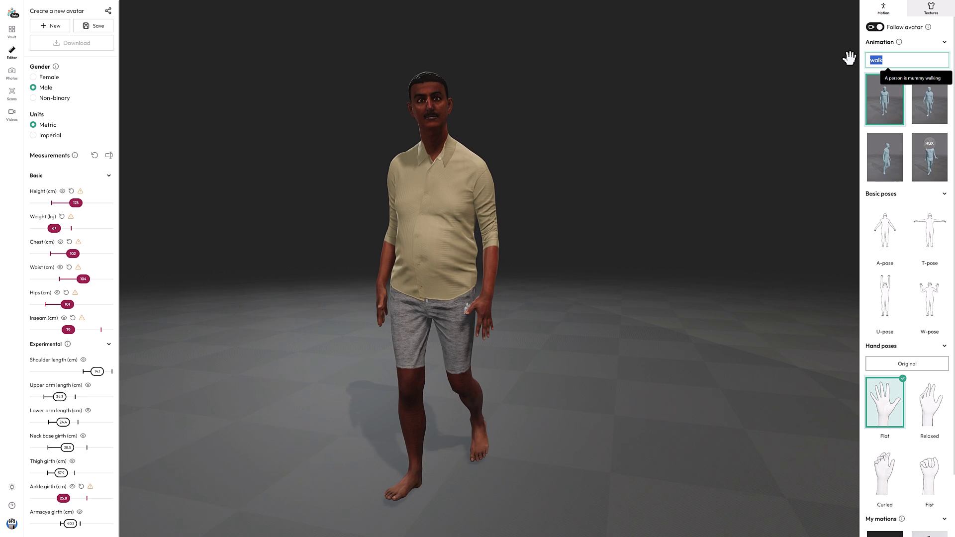
{"action": "type", "text": "cart"}
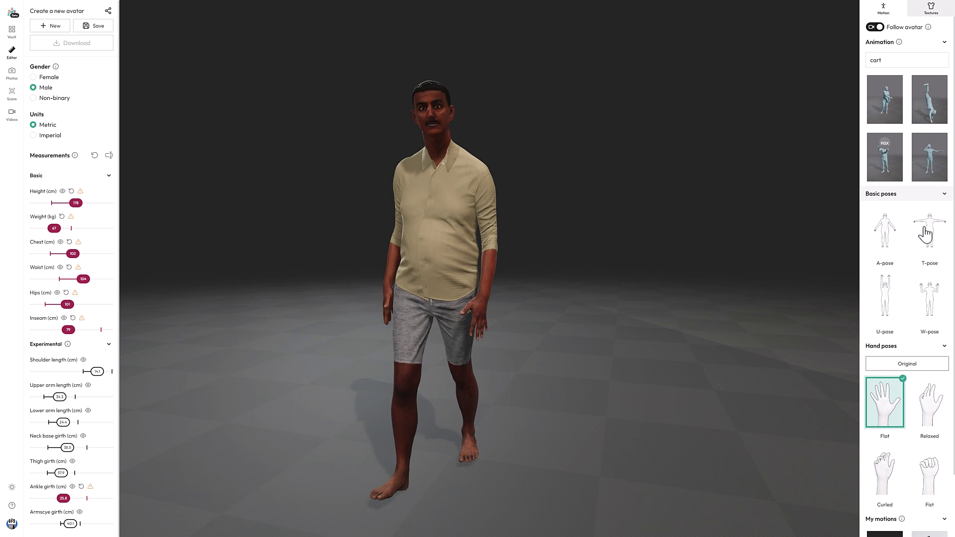
{"action": "left_click", "coordinate": [932, 104]}
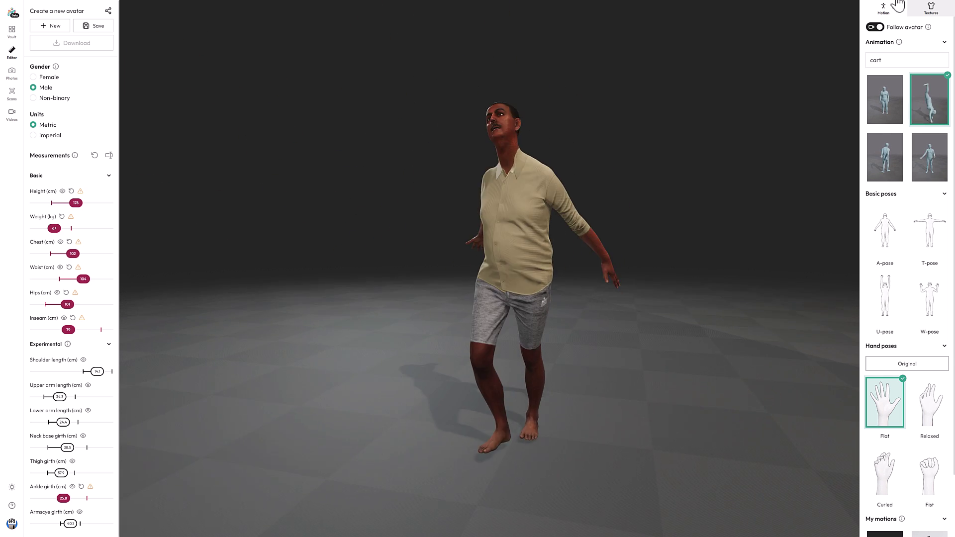
{"action": "left_click", "coordinate": [875, 28]}
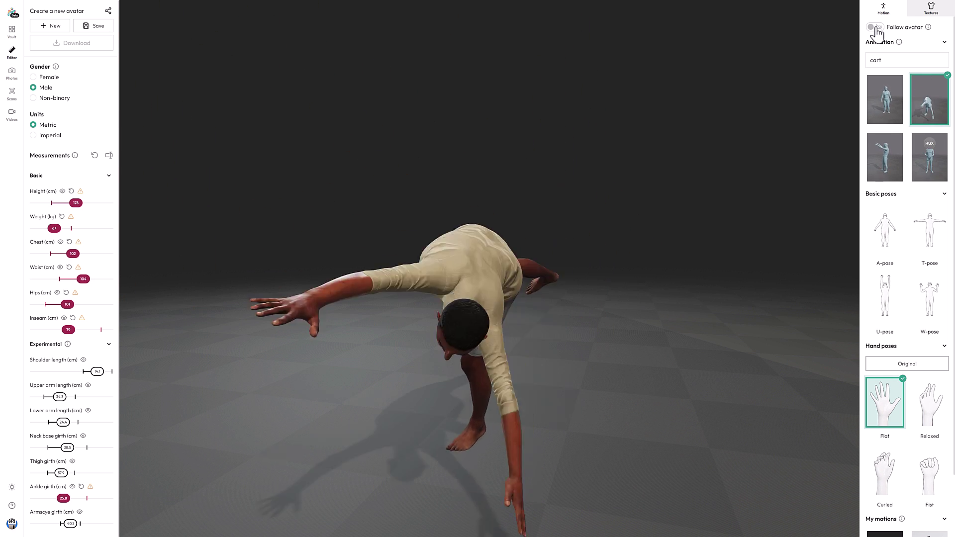
{"action": "left_click", "coordinate": [876, 31]}
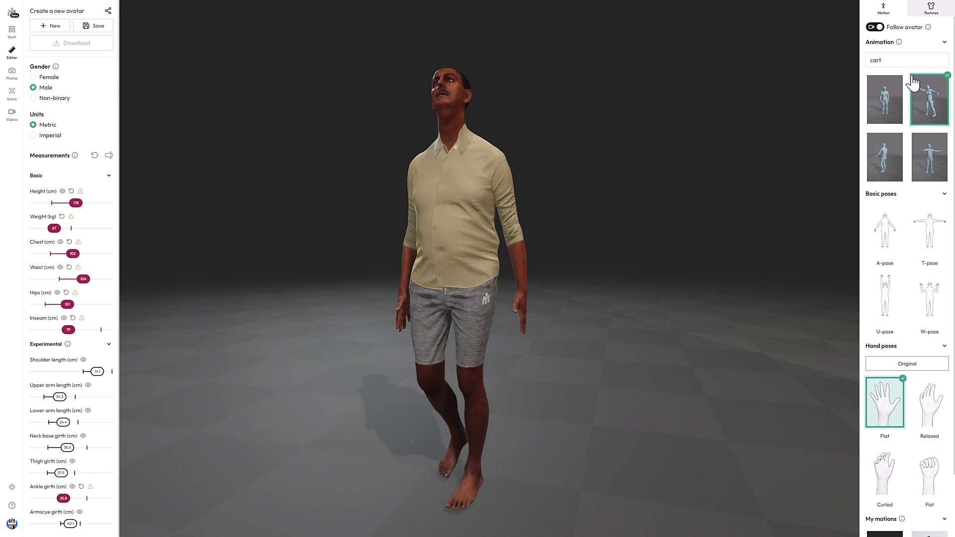
Search the animations for "pushup" and apply the first result to the avatar.
{"action": "double_click", "coordinate": [901, 60]}
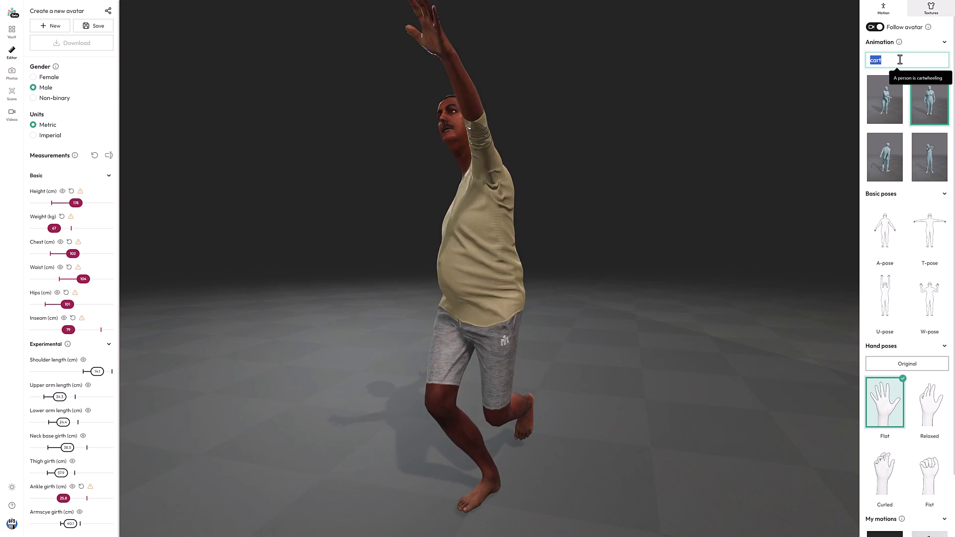
{"action": "type", "text": "push"}
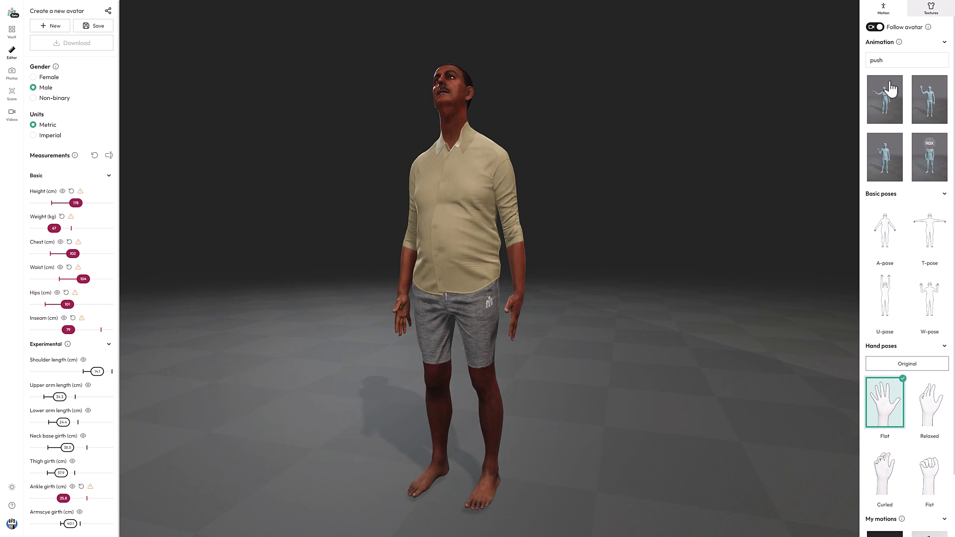
{"action": "left_click", "coordinate": [891, 60]}
{"action": "type", "text": "u"}
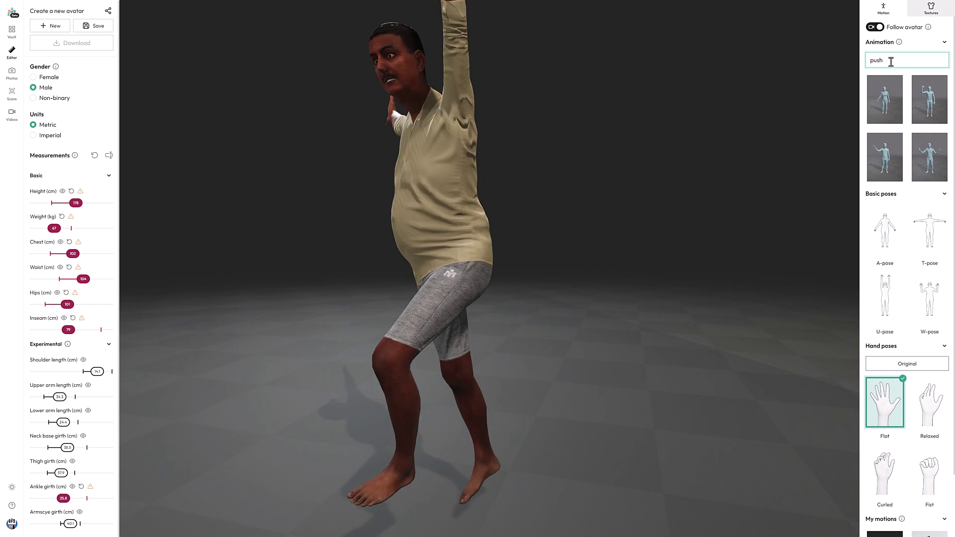
{"action": "type", "text": "p"}
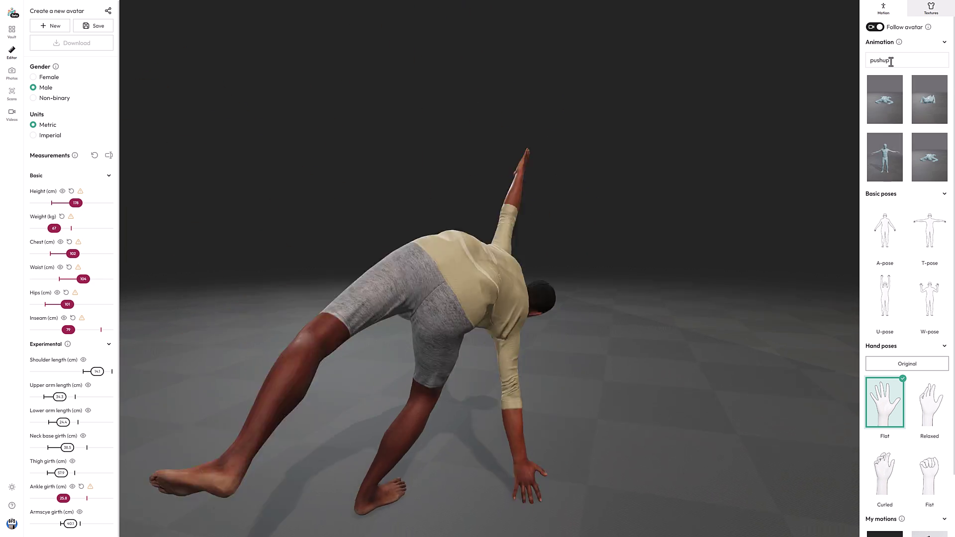
{"action": "left_click", "coordinate": [895, 87]}
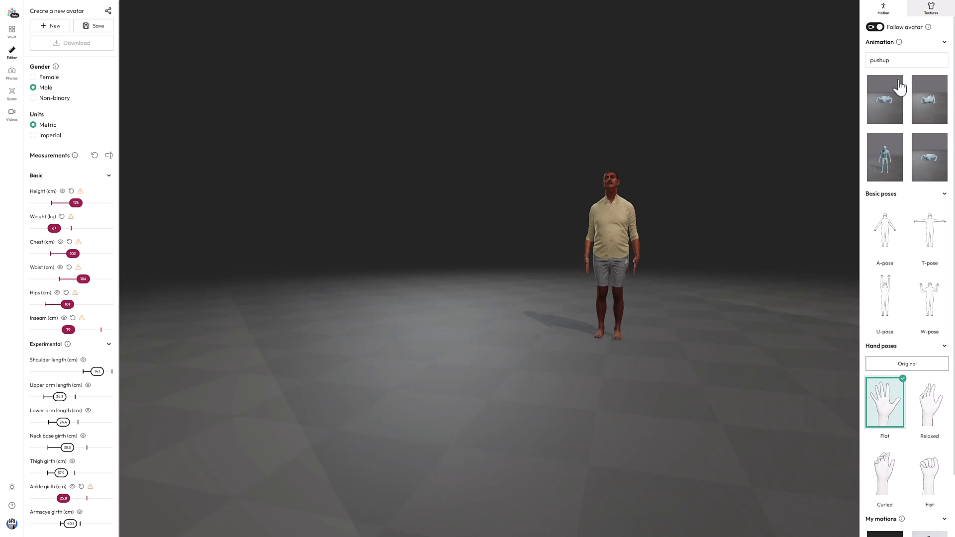
{"action": "left_click", "coordinate": [892, 107]}
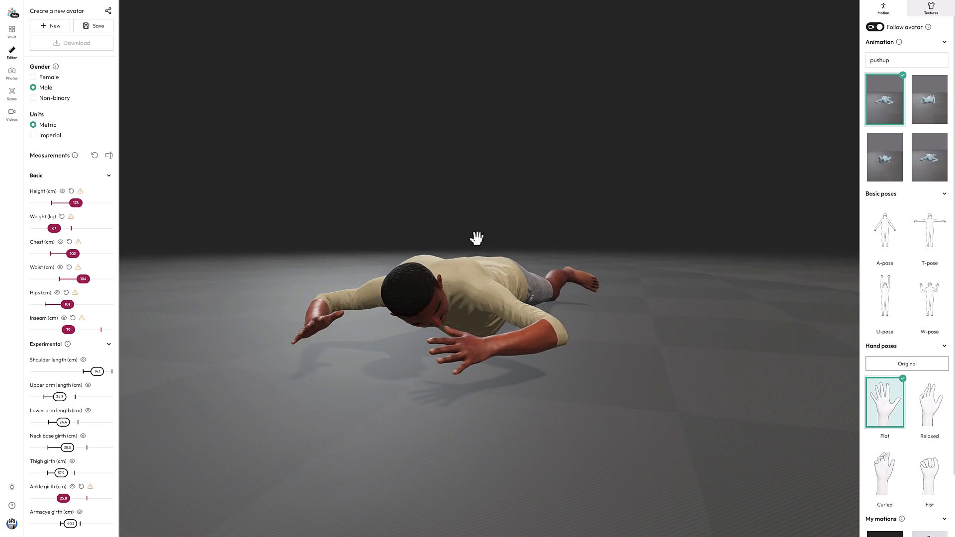
Browse the sample videos available for creating 3D avatars from 2D videos and preview some of them.
{"action": "left_click", "coordinate": [12, 114]}
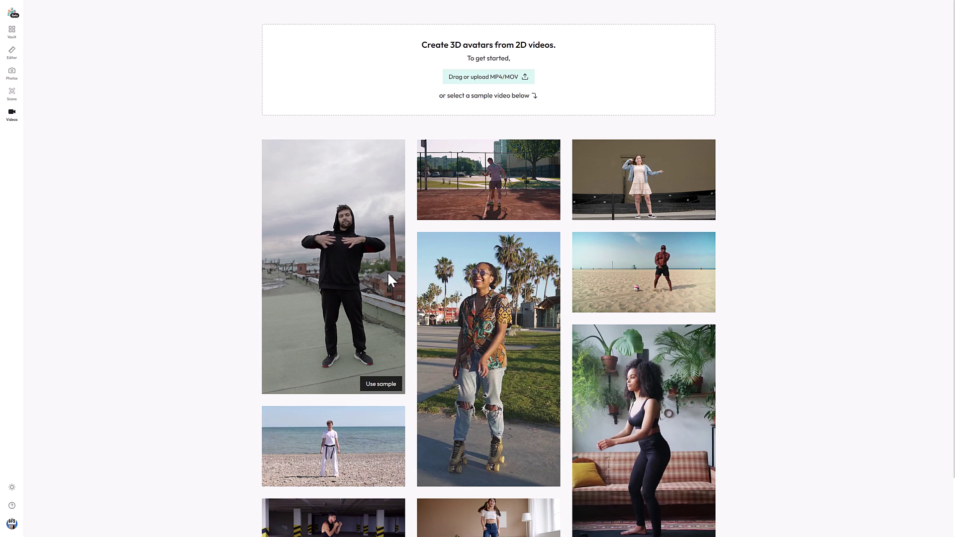
{"action": "scroll", "coordinate": [524, 214], "scroll_direction": "down", "scroll_amount": 1}
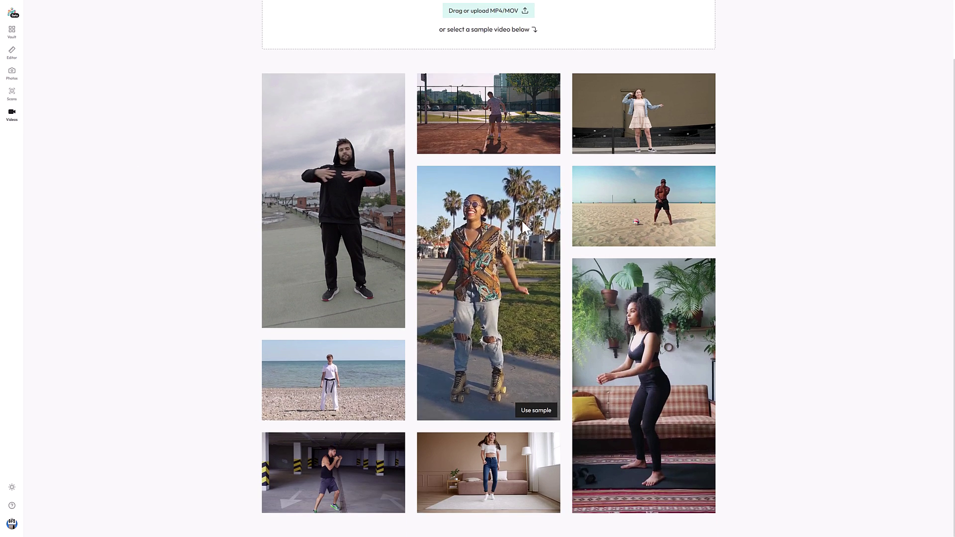
{"action": "mouse_move", "coordinate": [333, 368]}
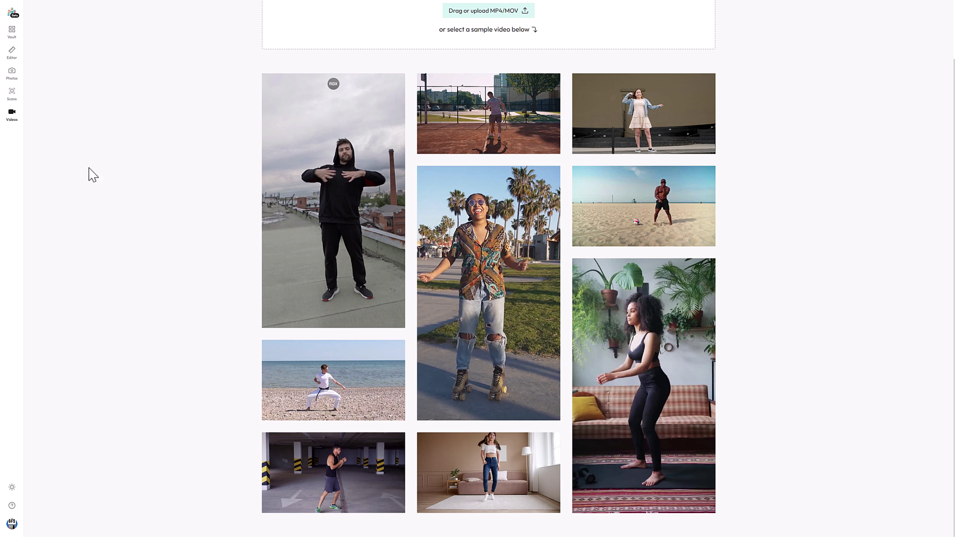
Look over the sample images for creating avatars from photos, revisit the video samples and return to the avatar editor.
{"action": "left_click", "coordinate": [11, 75]}
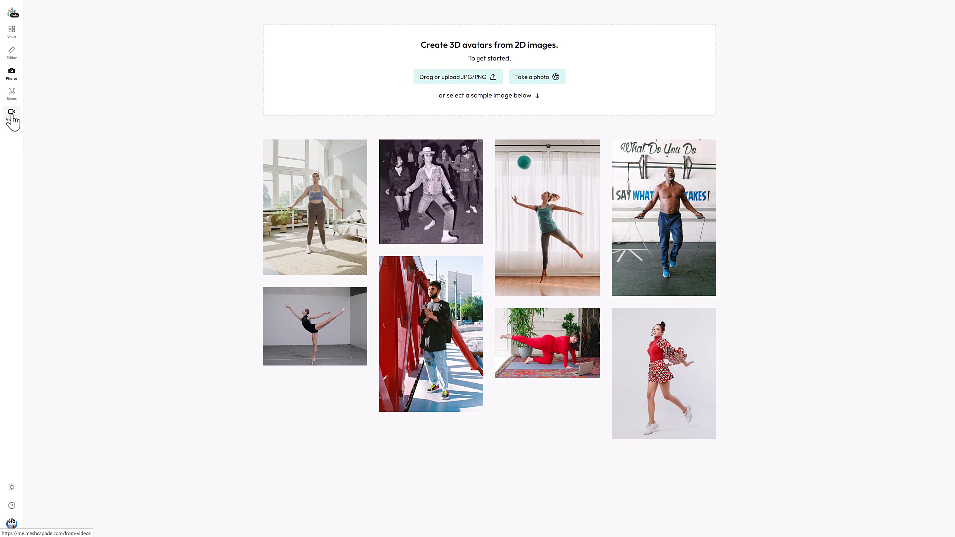
{"action": "left_click", "coordinate": [11, 117]}
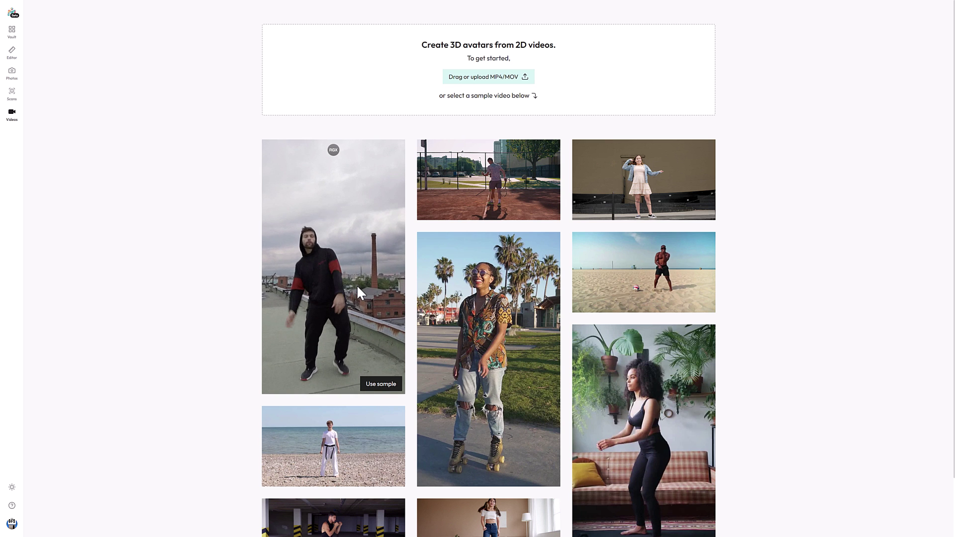
{"action": "left_click", "coordinate": [11, 52]}
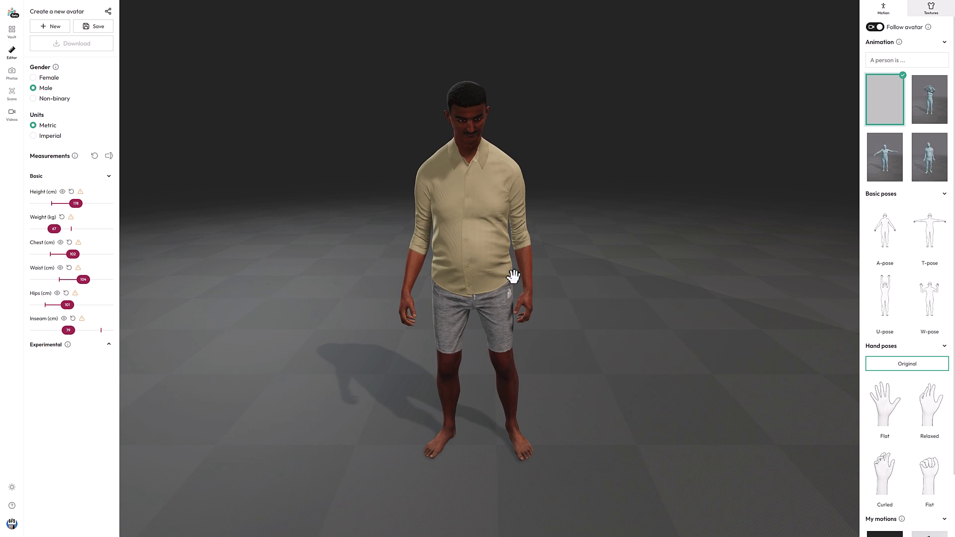
Search the animations for "ballet" and apply the second result to the avatar.
{"action": "left_click", "coordinate": [915, 58]}
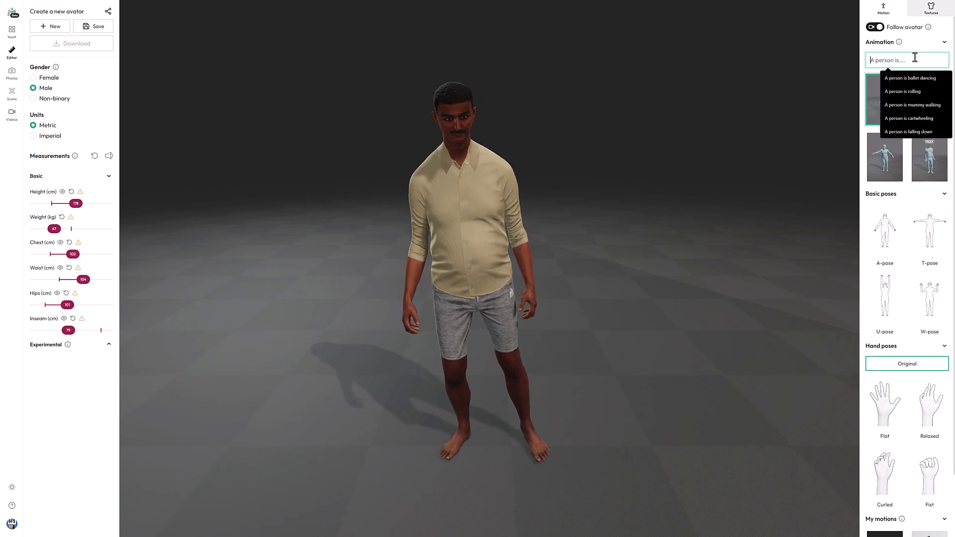
{"action": "type", "text": "ballet"}
{"action": "key", "text": "Return"}
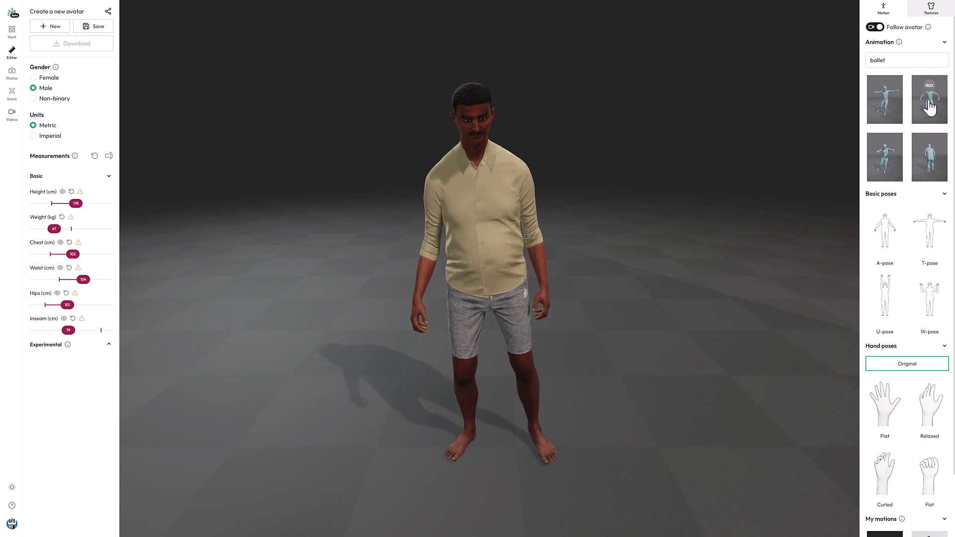
{"action": "left_click", "coordinate": [929, 107]}
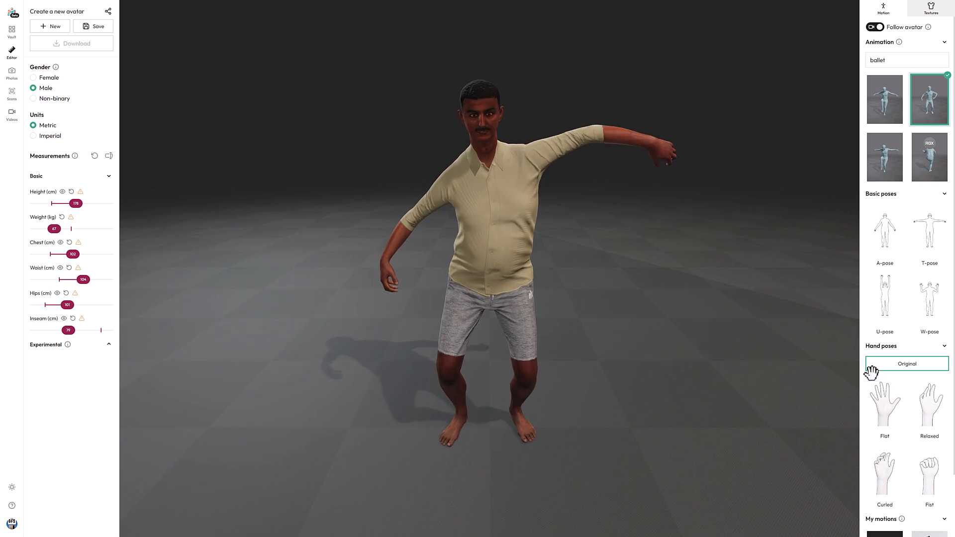
{"action": "scroll", "coordinate": [885, 385], "scroll_direction": "down", "scroll_amount": 1}
{"action": "scroll", "coordinate": [880, 390], "scroll_direction": "down", "scroll_amount": 2}
{"action": "scroll", "coordinate": [879, 390], "scroll_direction": "up", "scroll_amount": 3}
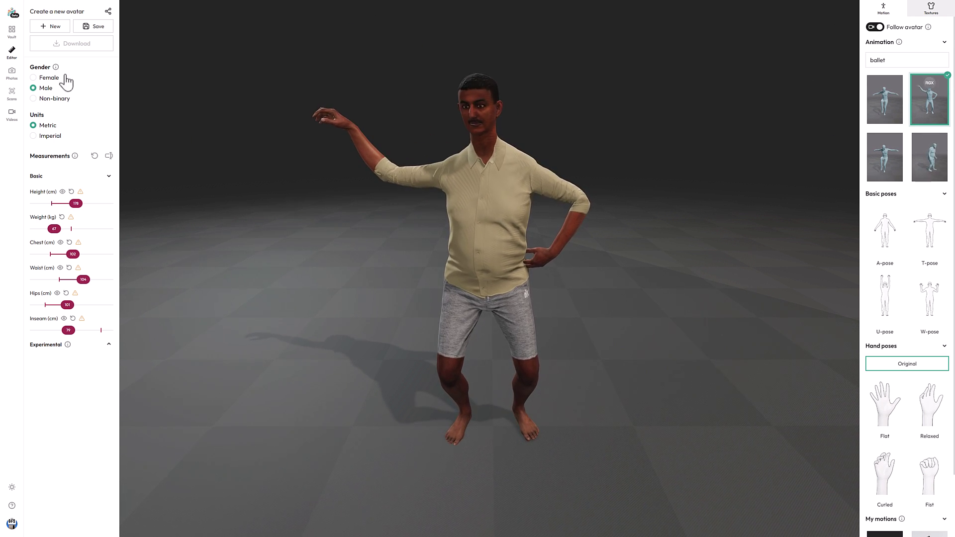
Save the avatar under its suggested name, stellar-blanched-almond-sand.
{"action": "left_click", "coordinate": [92, 28]}
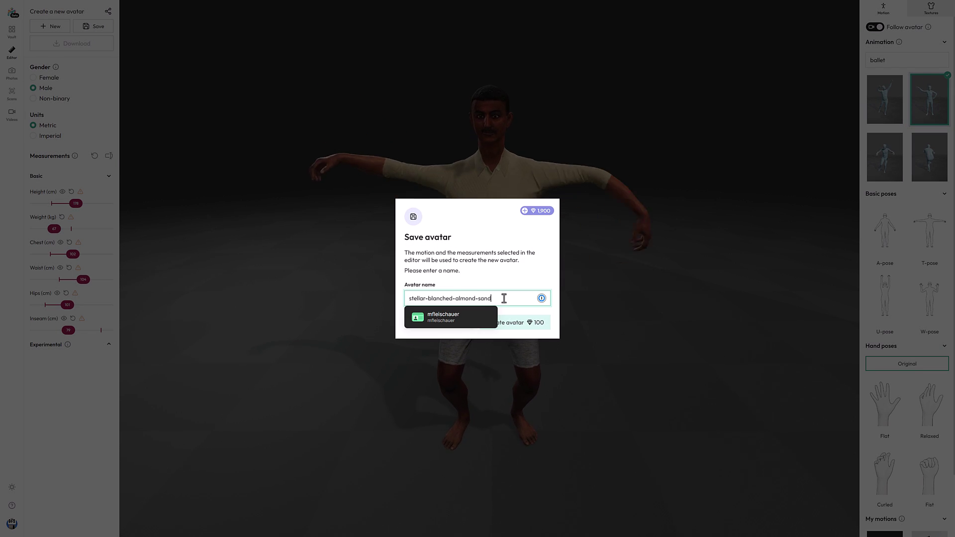
{"action": "left_click", "coordinate": [472, 212]}
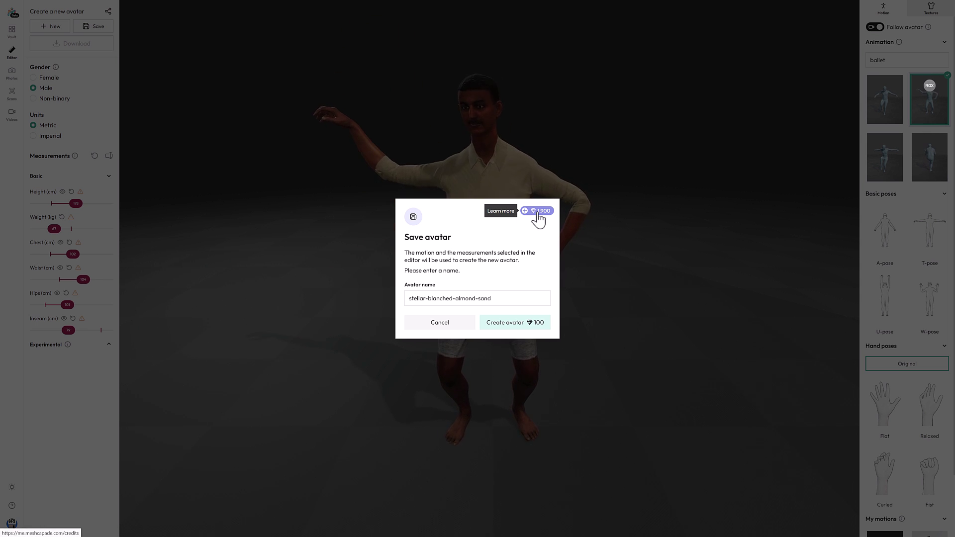
{"action": "left_click", "coordinate": [536, 322]}
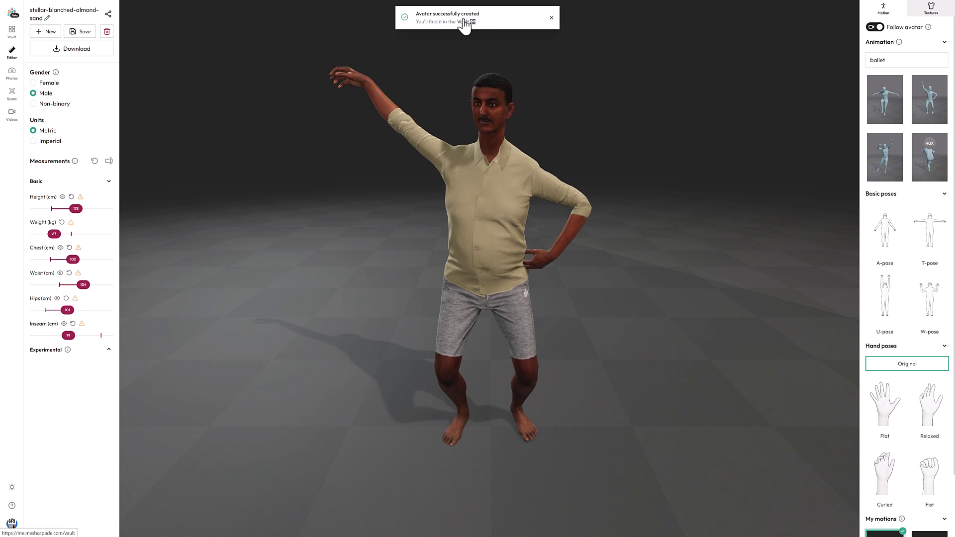
Download the stellar-blanched-almond-sand avatar from the vault as FBX with the "Unreal - no blendshapes" compatibility mode.
{"action": "left_click", "coordinate": [12, 33]}
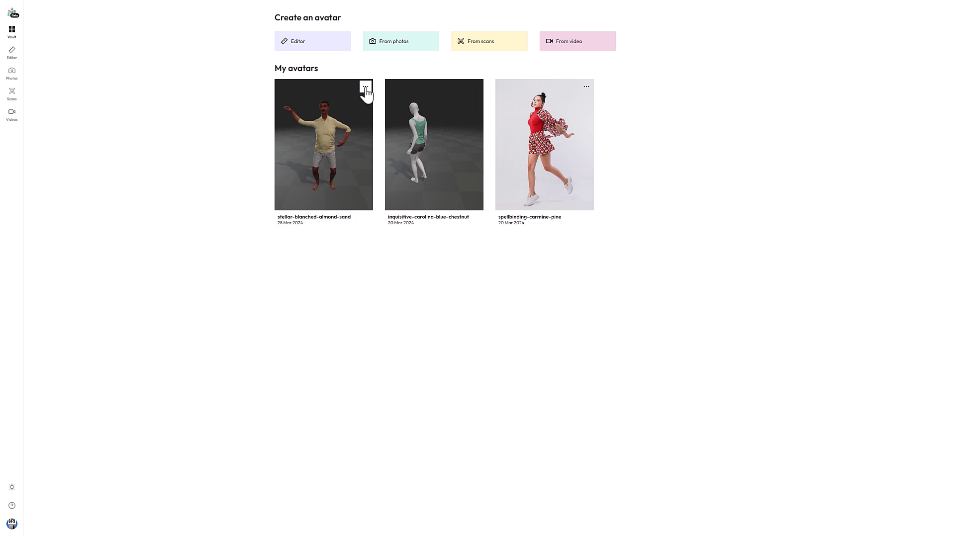
{"action": "left_click", "coordinate": [365, 87]}
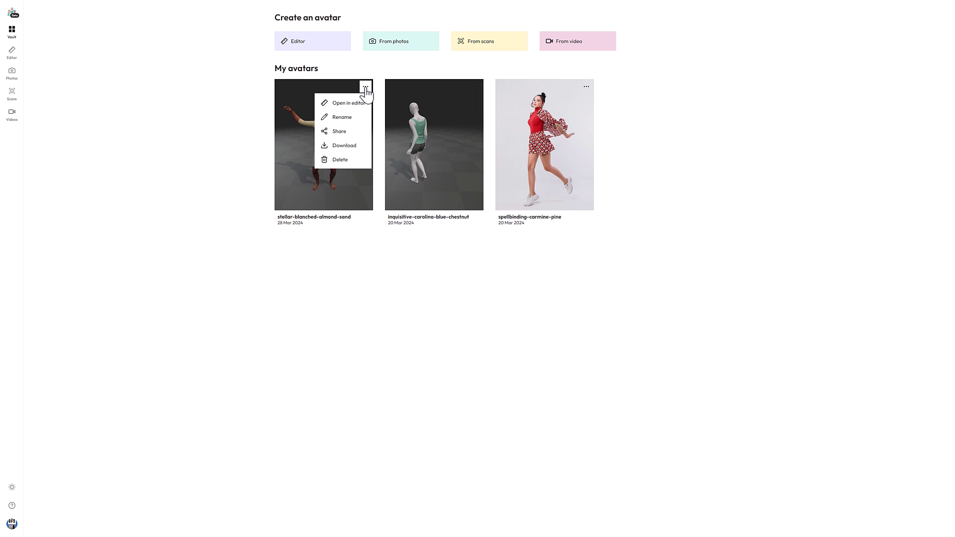
{"action": "left_click", "coordinate": [350, 146]}
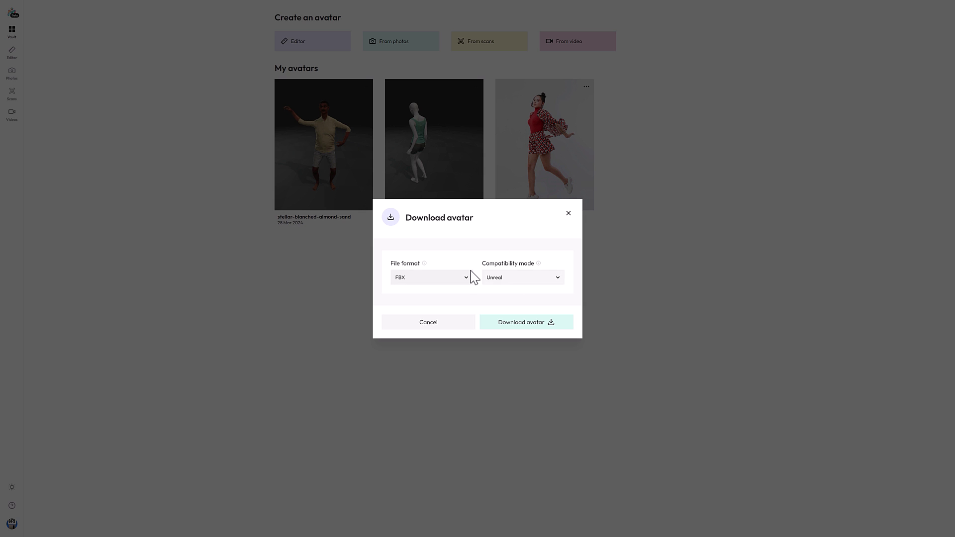
{"action": "left_click", "coordinate": [457, 282]}
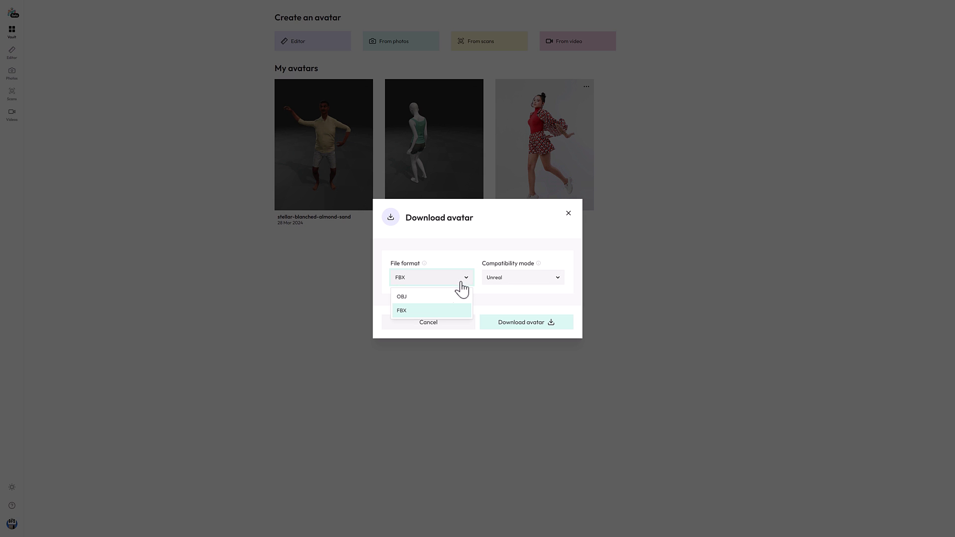
{"action": "left_click", "coordinate": [454, 282]}
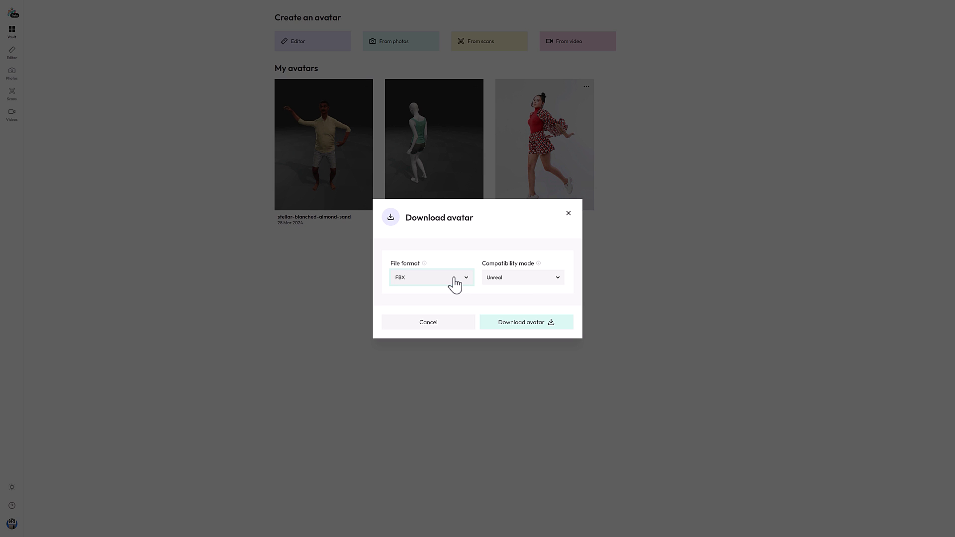
{"action": "left_click", "coordinate": [520, 282]}
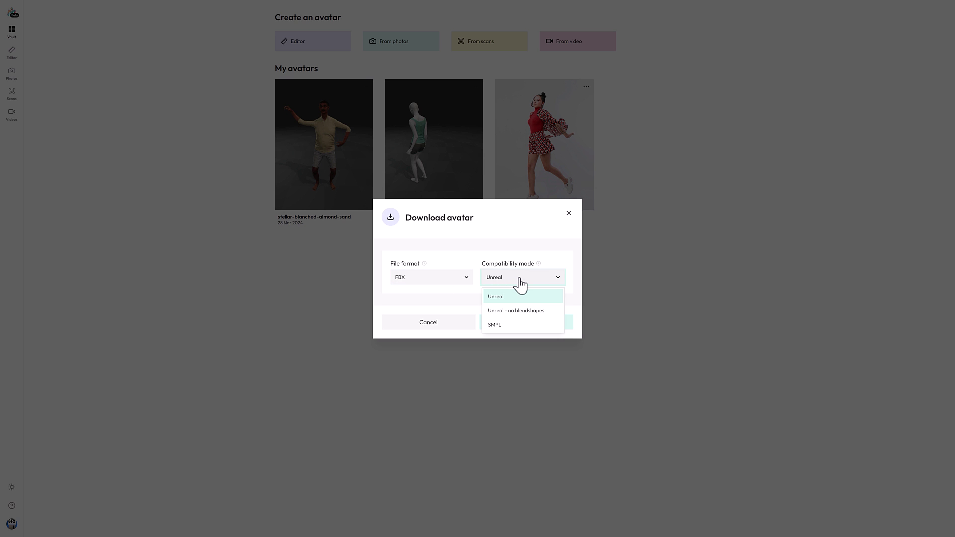
{"action": "left_click", "coordinate": [515, 311]}
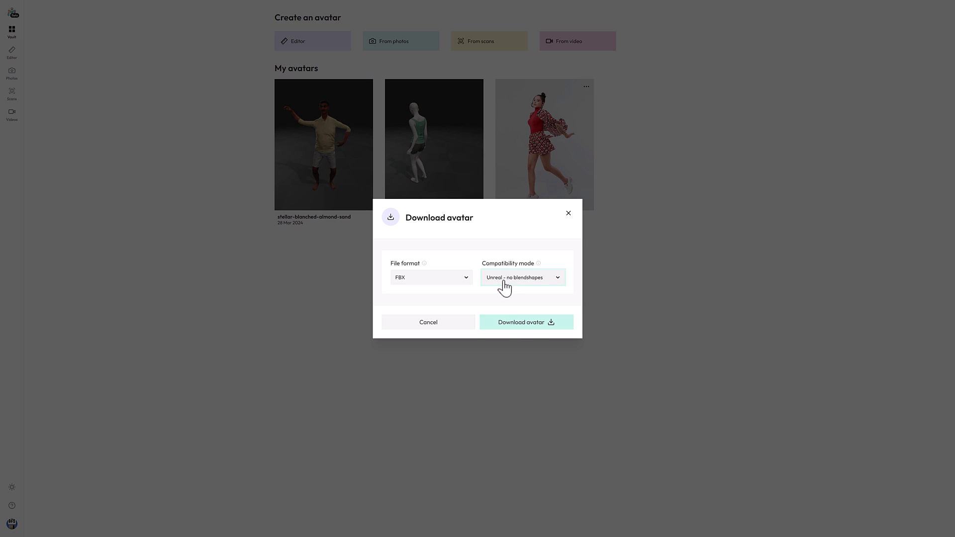
{"action": "left_click", "coordinate": [535, 328]}
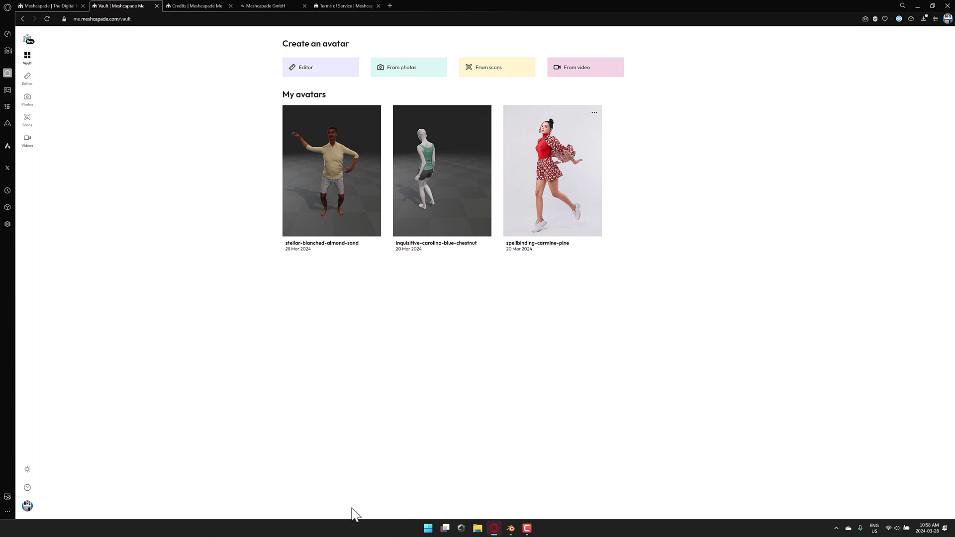
Switch to Blender and delete the default cube from the scene.
{"action": "left_click", "coordinate": [511, 529]}
{"action": "left_click", "coordinate": [490, 224]}
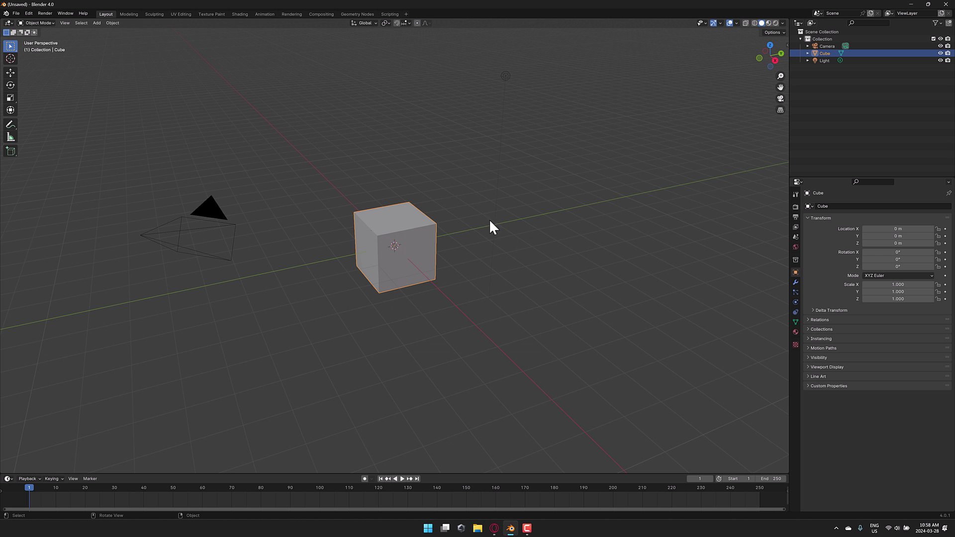
{"action": "key", "text": "x"}
{"action": "left_click", "coordinate": [365, 231]}
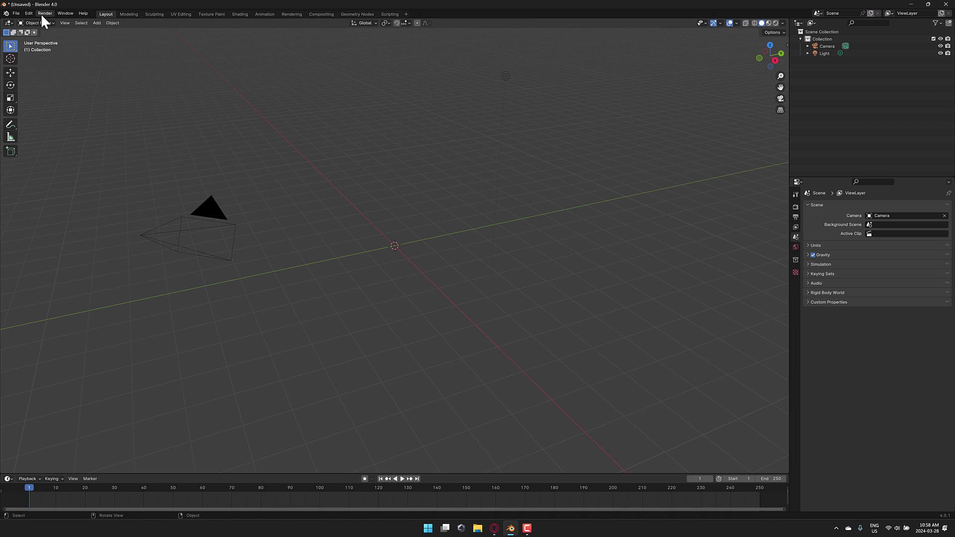
Import the newly downloaded avatar FBX from the Downloads folder with Automatic Bone Orientation enabled.
{"action": "left_click", "coordinate": [16, 14]}
{"action": "mouse_move", "coordinate": [46, 115]}
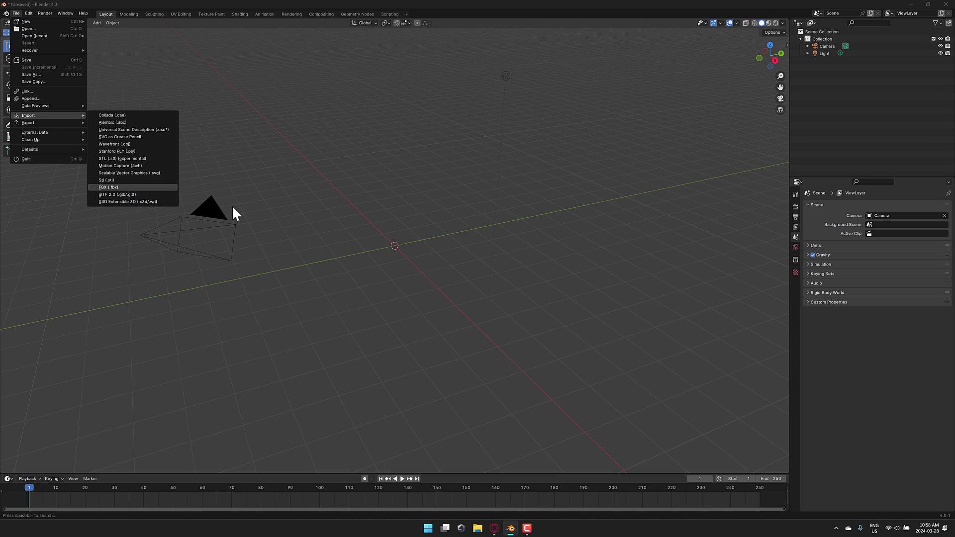
{"action": "key", "text": "Return"}
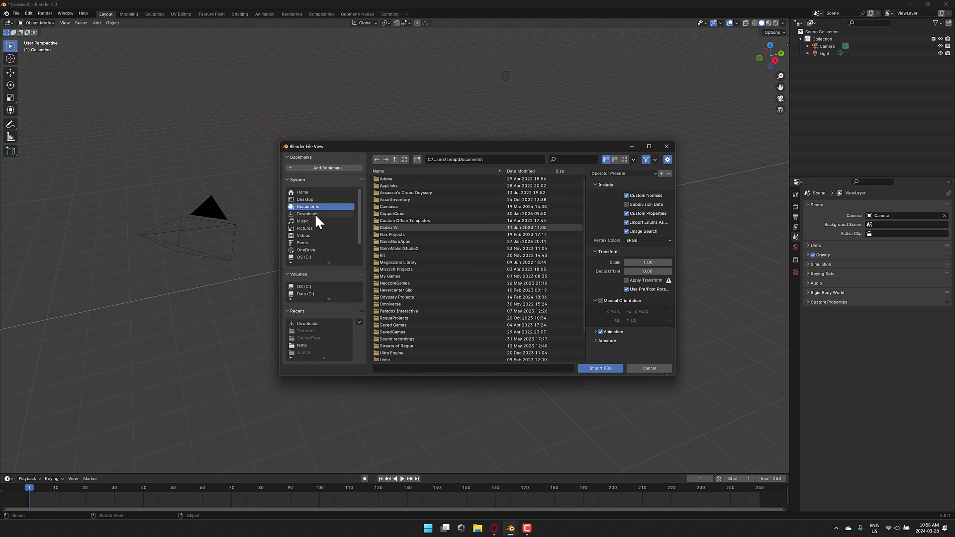
{"action": "left_click", "coordinate": [315, 213]}
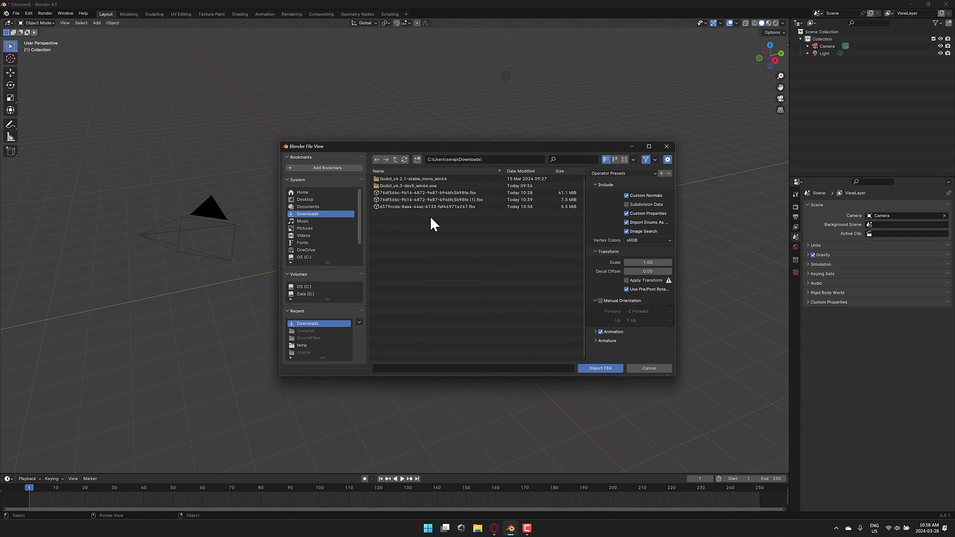
{"action": "left_click", "coordinate": [459, 205]}
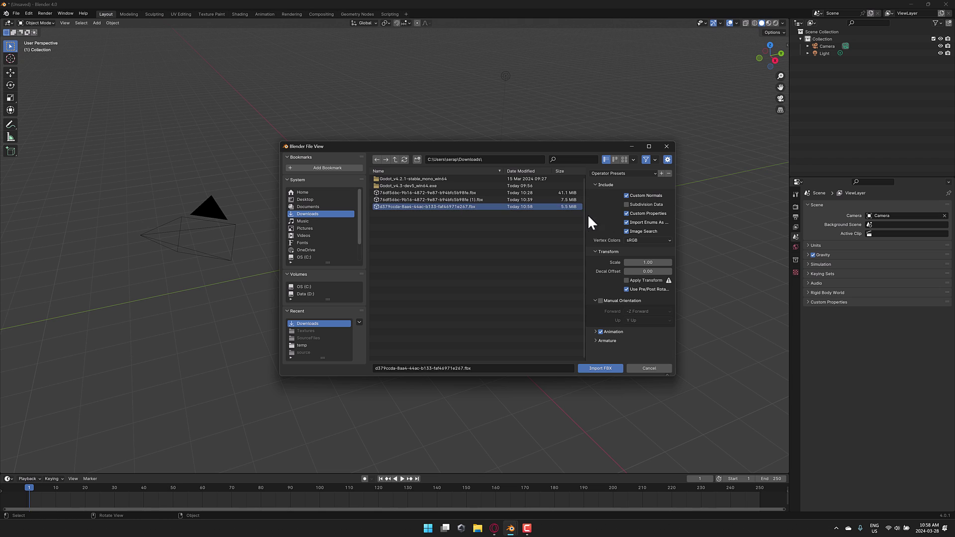
{"action": "left_click", "coordinate": [604, 339]}
{"action": "scroll", "coordinate": [604, 338], "scroll_direction": "down", "scroll_amount": 2}
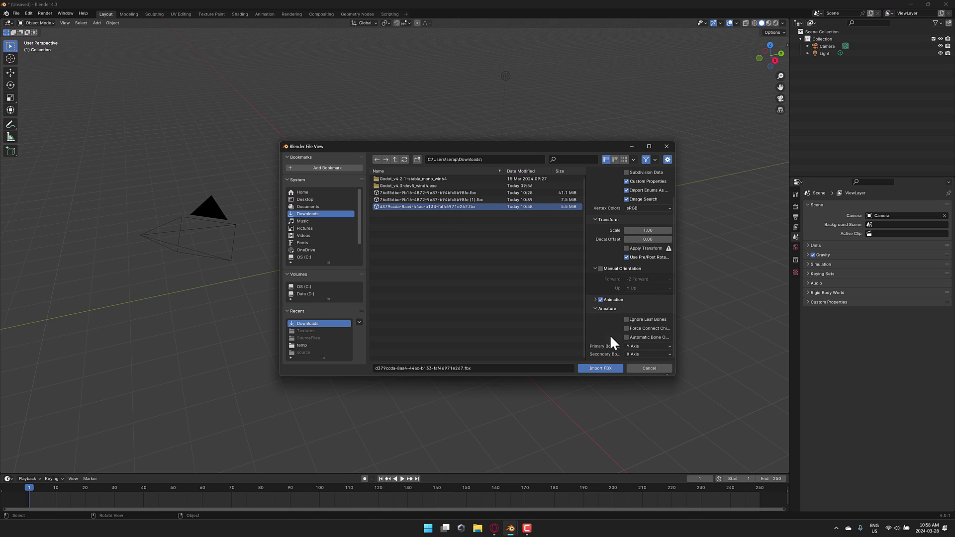
{"action": "left_click", "coordinate": [641, 339]}
{"action": "left_click", "coordinate": [595, 300]}
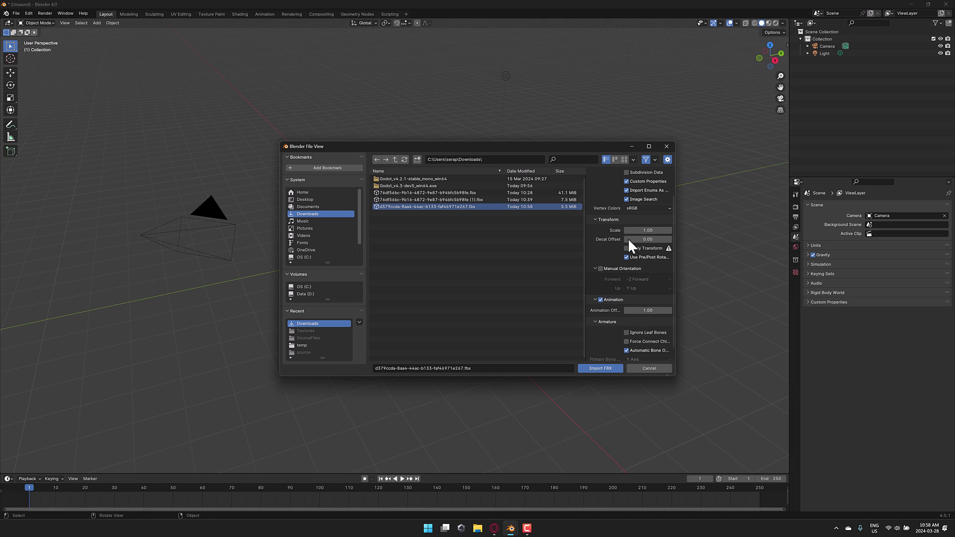
{"action": "scroll", "coordinate": [629, 240], "scroll_direction": "up", "scroll_amount": 2}
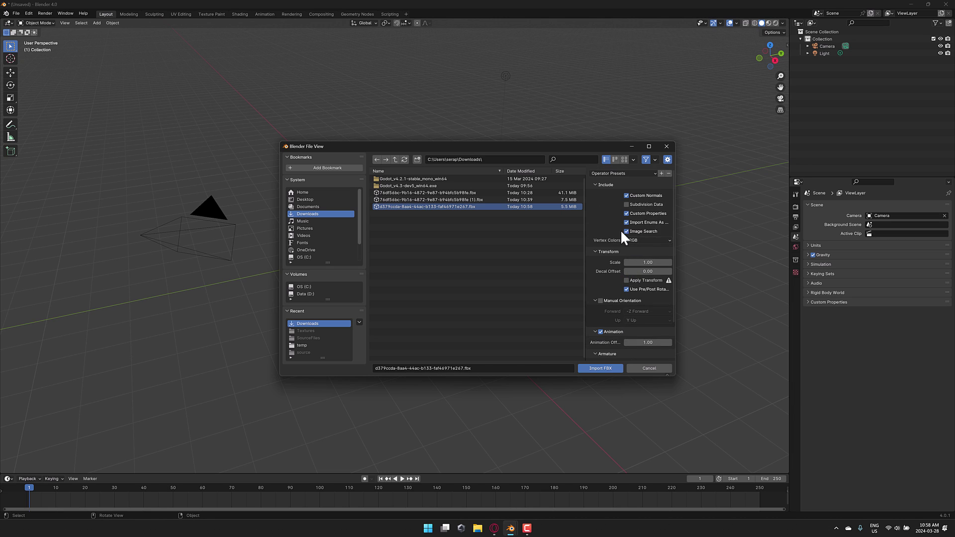
{"action": "left_click", "coordinate": [599, 368]}
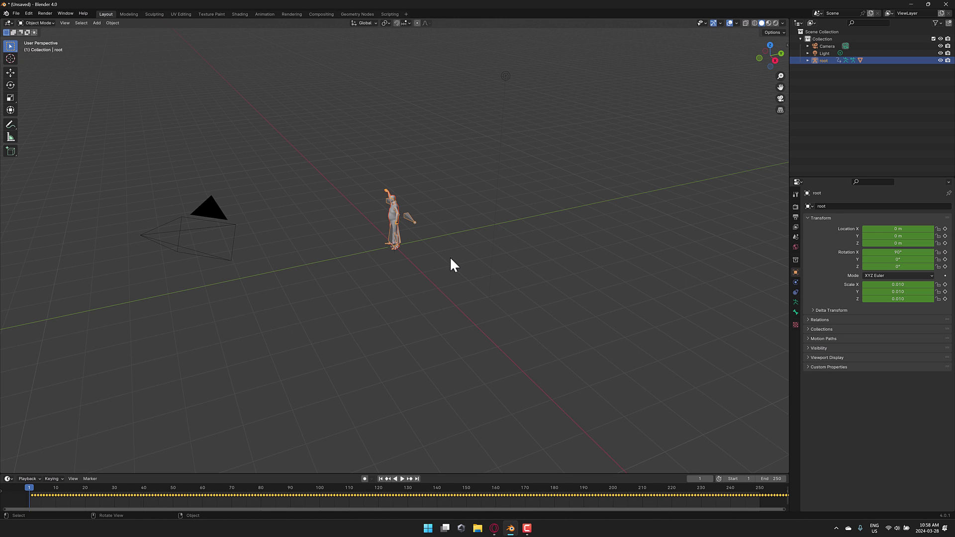
Put the avatar's armature in Edit Mode and scale down the oversized ik_hand_r bone on its right arm.
{"action": "key", "text": "shift+grave"}
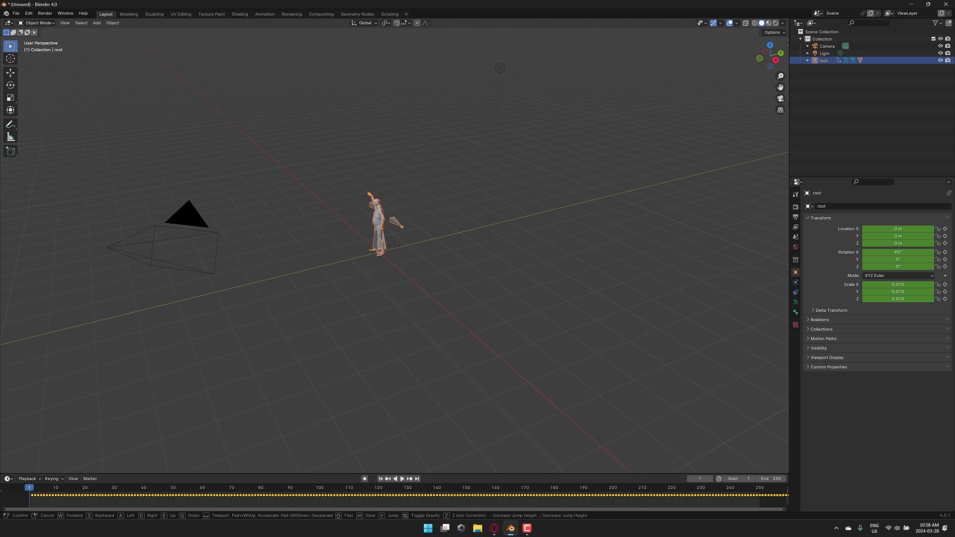
{"action": "key", "text": "w"}
{"action": "key", "text": "w"}
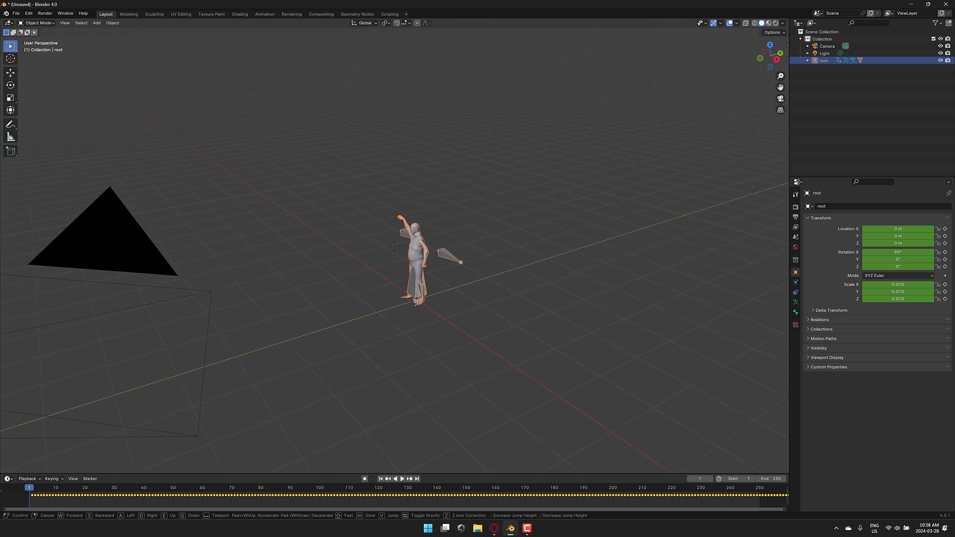
{"action": "key", "text": "w"}
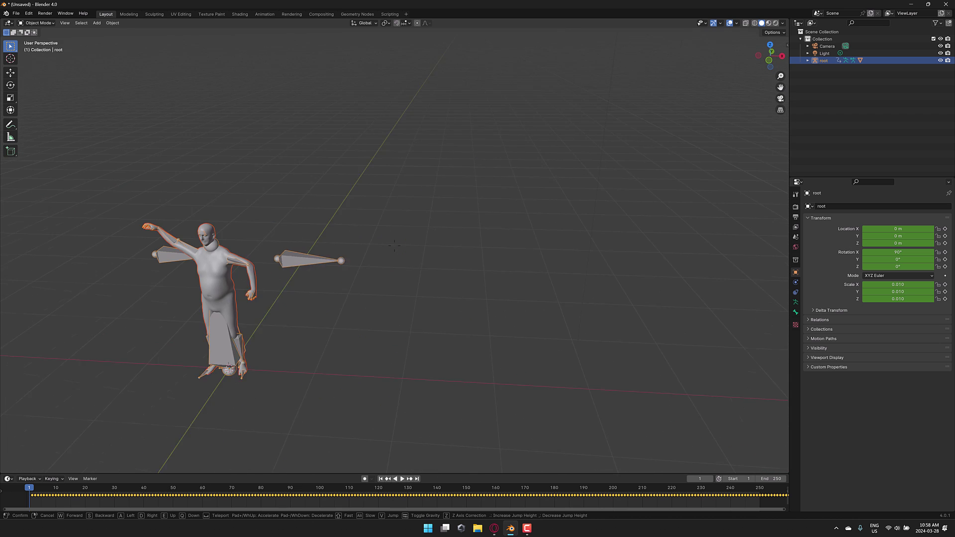
{"action": "left_click", "coordinate": [394, 245]}
{"action": "key", "text": "Tab"}
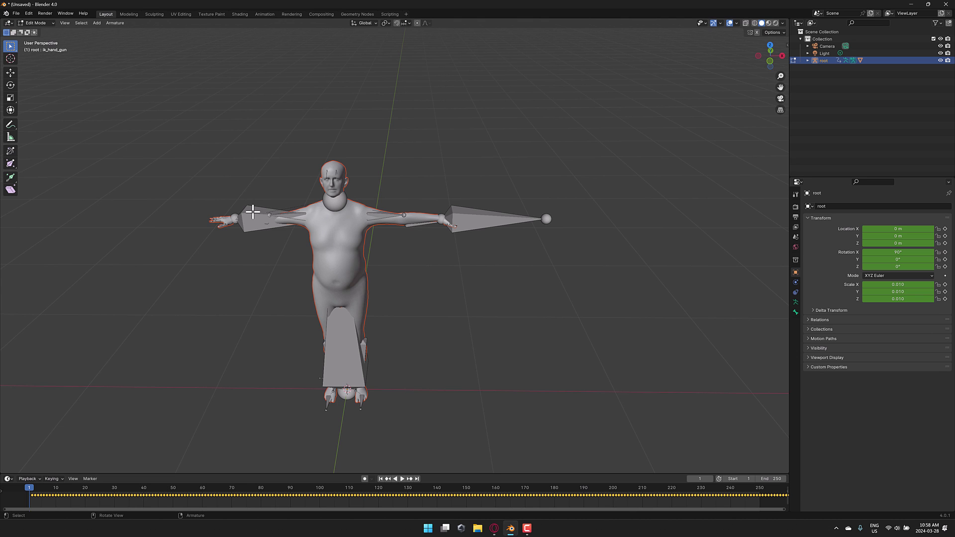
{"action": "left_click", "coordinate": [252, 218]}
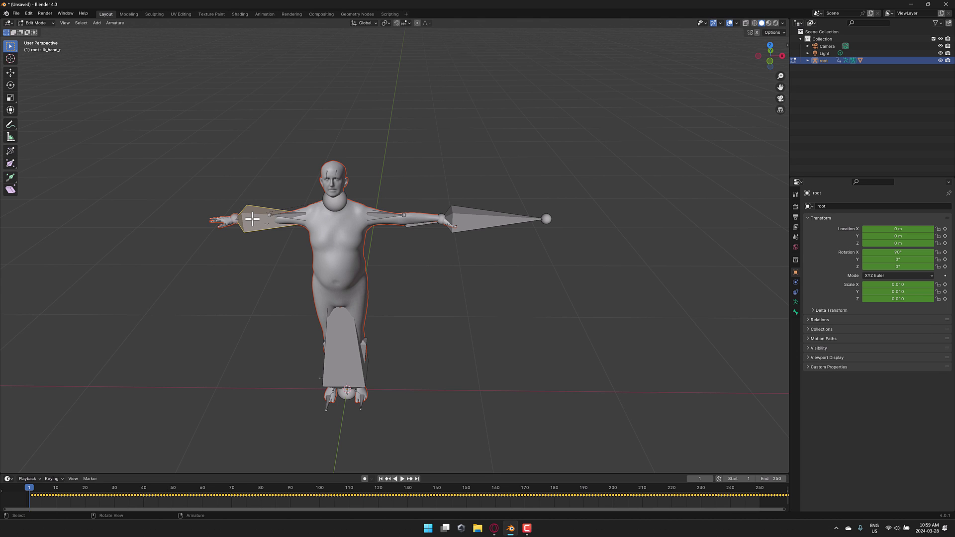
{"action": "key", "text": "s"}
{"action": "key", "text": "0"}
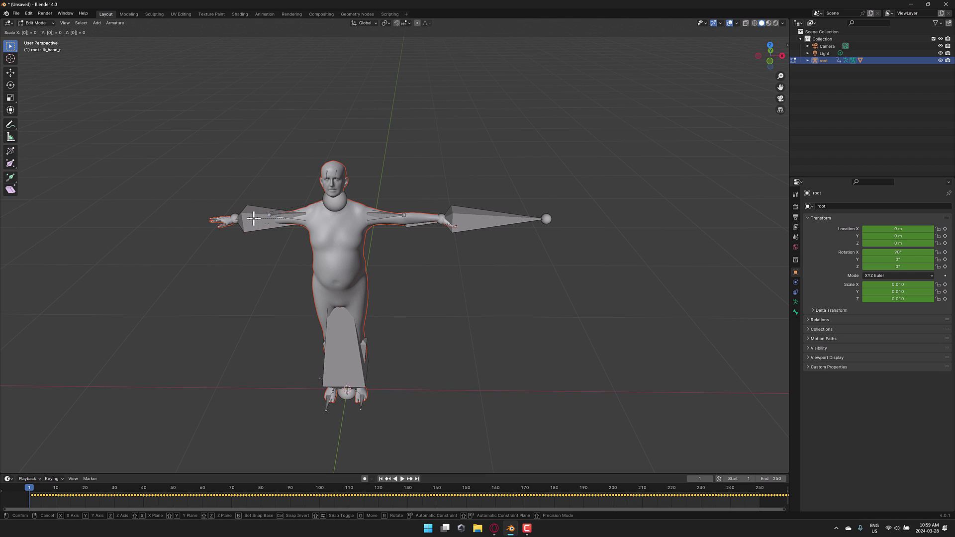
{"action": "key", "text": "Return"}
Scale down the oversized ik_hand_gun bone that overlaps the right arm.
{"action": "left_click", "coordinate": [253, 218]}
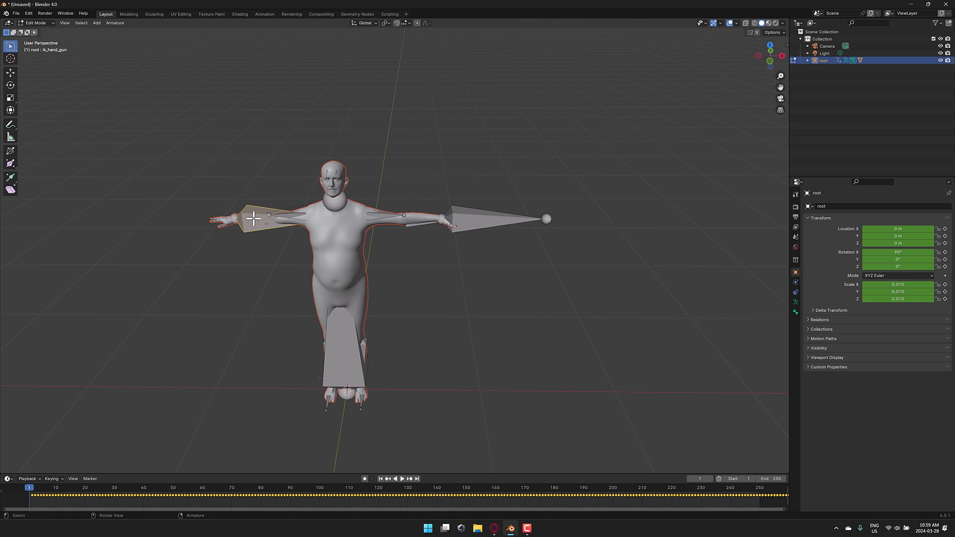
{"action": "key", "text": "s"}
{"action": "key", "text": "0"}
{"action": "key", "text": "Return"}
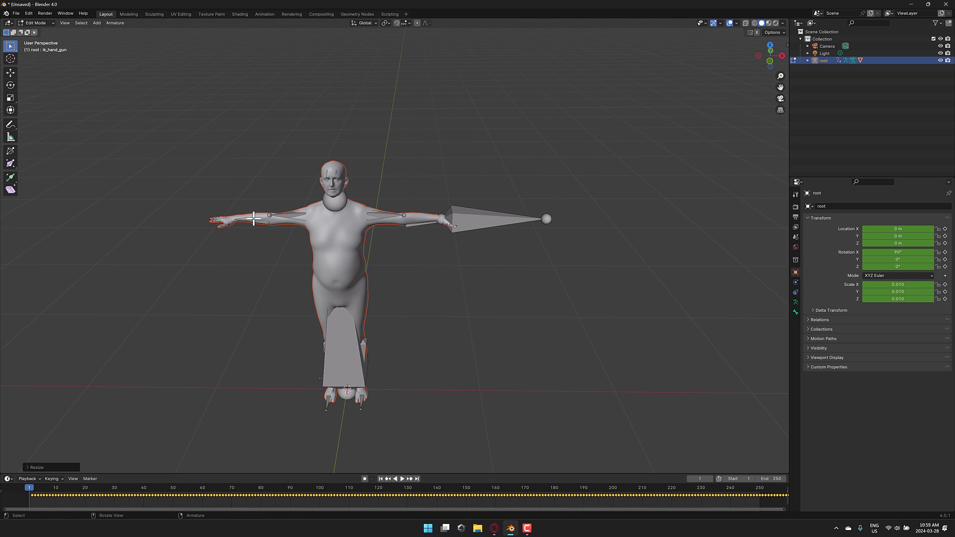
Scale the ik_hand_l bone beside the left hand and the large ik_hand_root bone between the legs to 0.1.
{"action": "left_click", "coordinate": [473, 224]}
{"action": "type", "text": "s"}
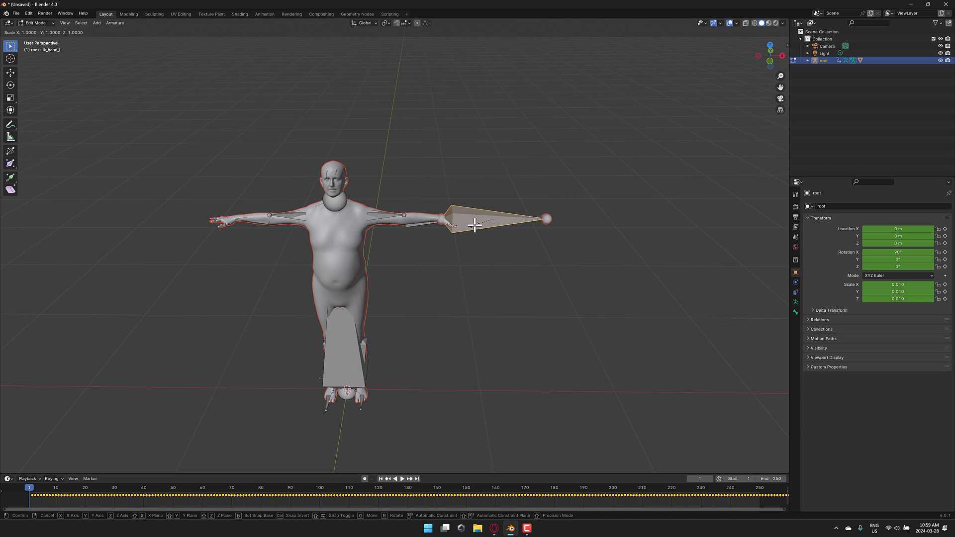
{"action": "type", "text": "0.1"}
{"action": "key", "text": "Return"}
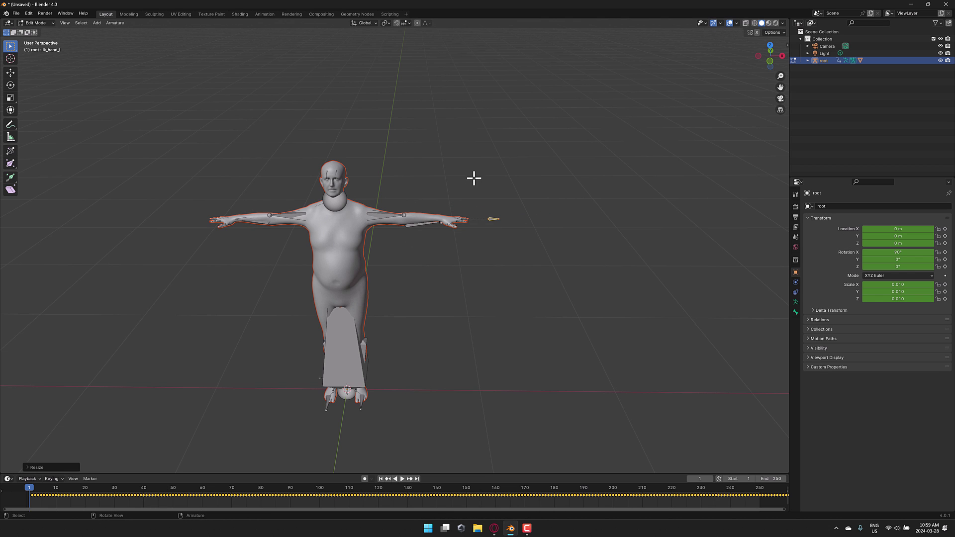
{"action": "left_click", "coordinate": [328, 348]}
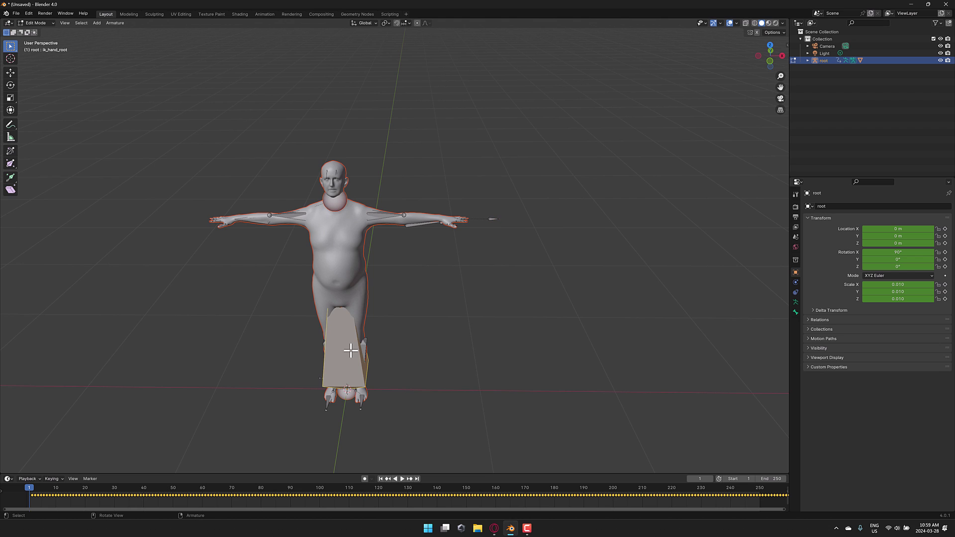
{"action": "type", "text": "s0.1"}
{"action": "key", "text": "Return"}
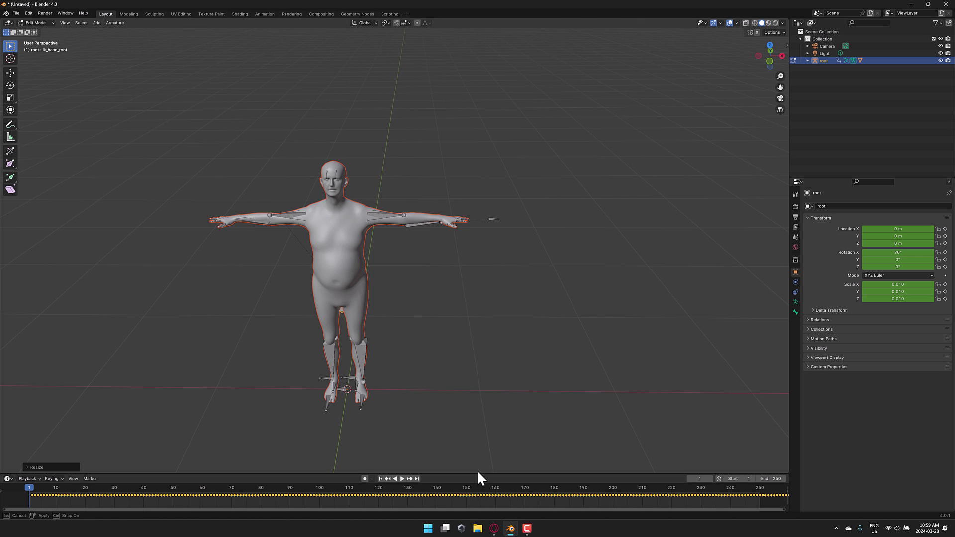
Enlarge the timeline area, return to Object Mode and set the animation's end frame to 1200.
{"action": "left_click_drag", "start_coordinate": [478, 469], "coordinate": [479, 409]}
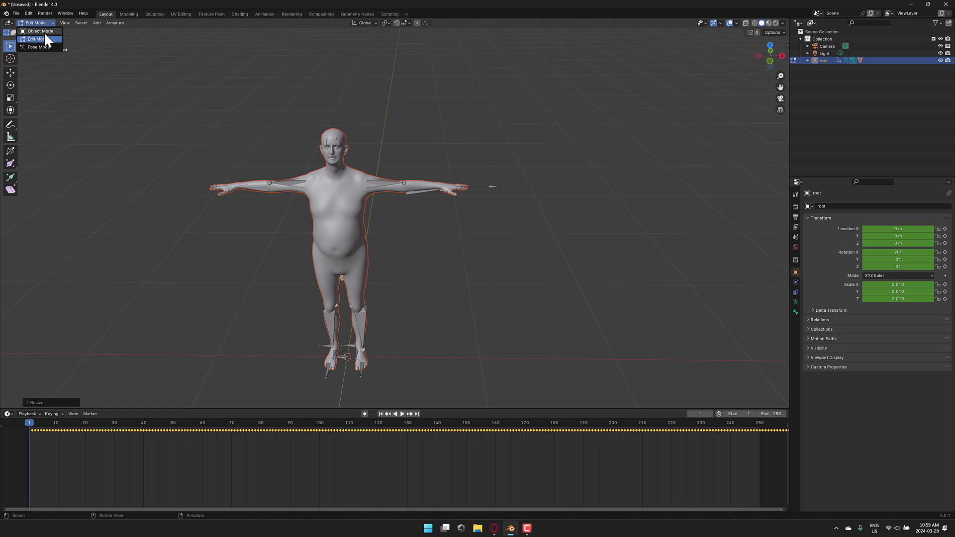
{"action": "left_click", "coordinate": [45, 32]}
{"action": "scroll", "coordinate": [617, 460], "scroll_direction": "down", "scroll_amount": 8}
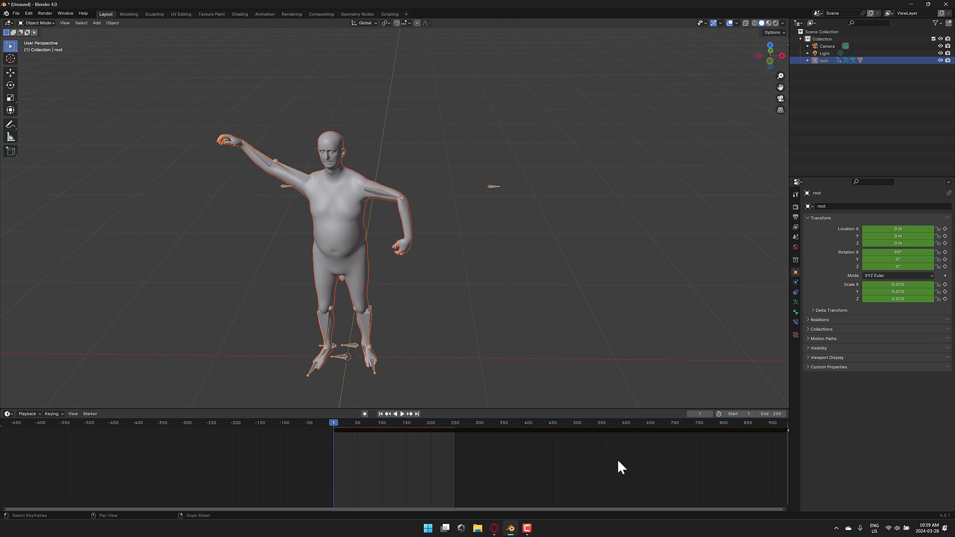
{"action": "scroll", "coordinate": [616, 459], "scroll_direction": "down", "scroll_amount": 4}
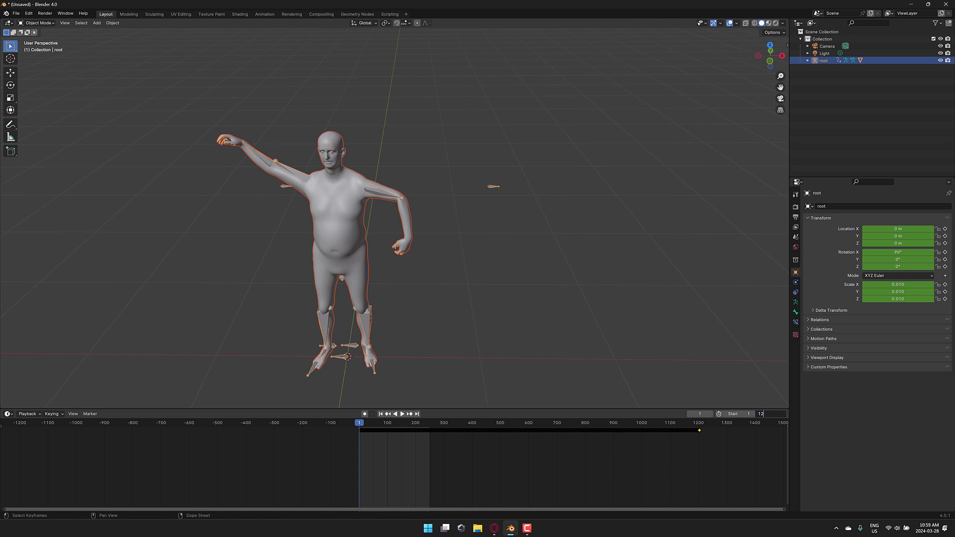
{"action": "type", "text": "00"}
{"action": "key", "text": "Return"}
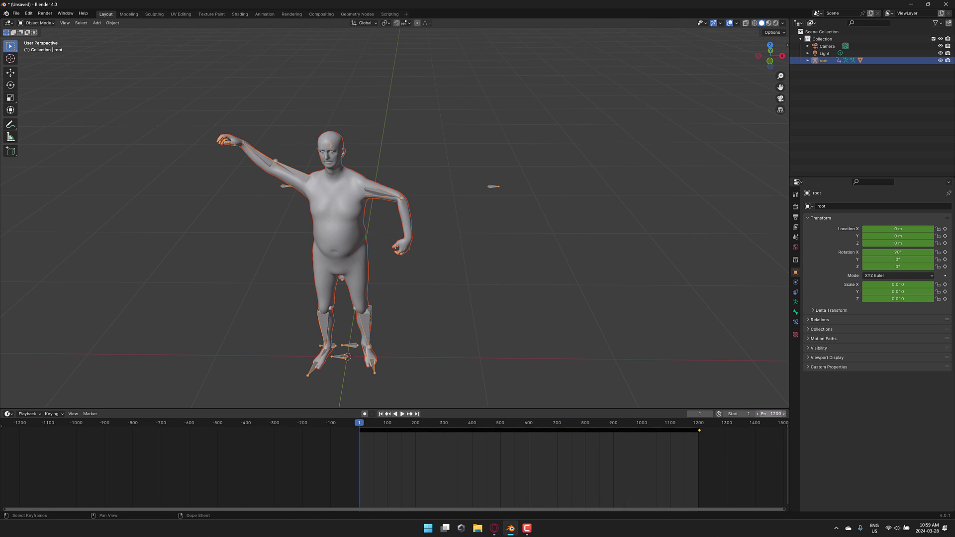
Play and stop the avatar's animation, and set the viewport shading to Rendered.
{"action": "left_click", "coordinate": [401, 413]}
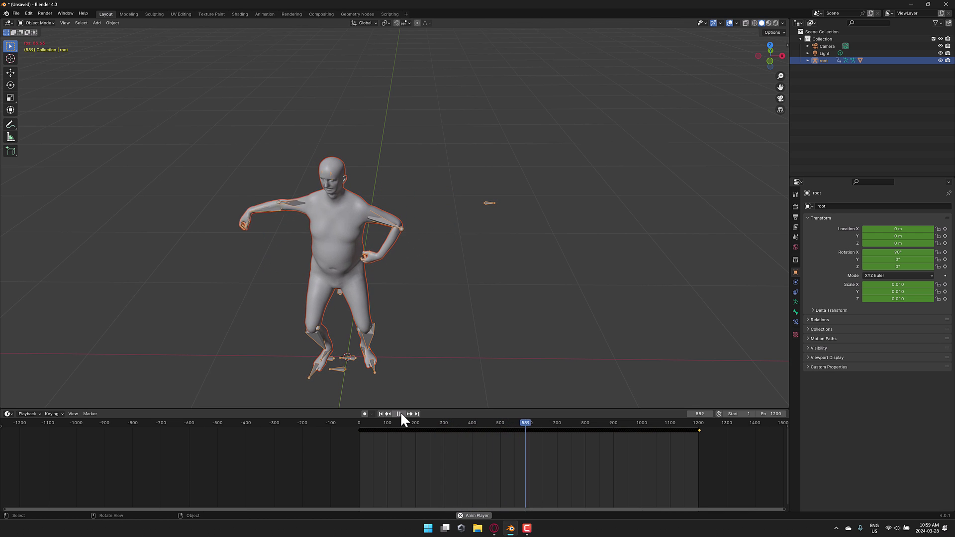
{"action": "left_click", "coordinate": [399, 414]}
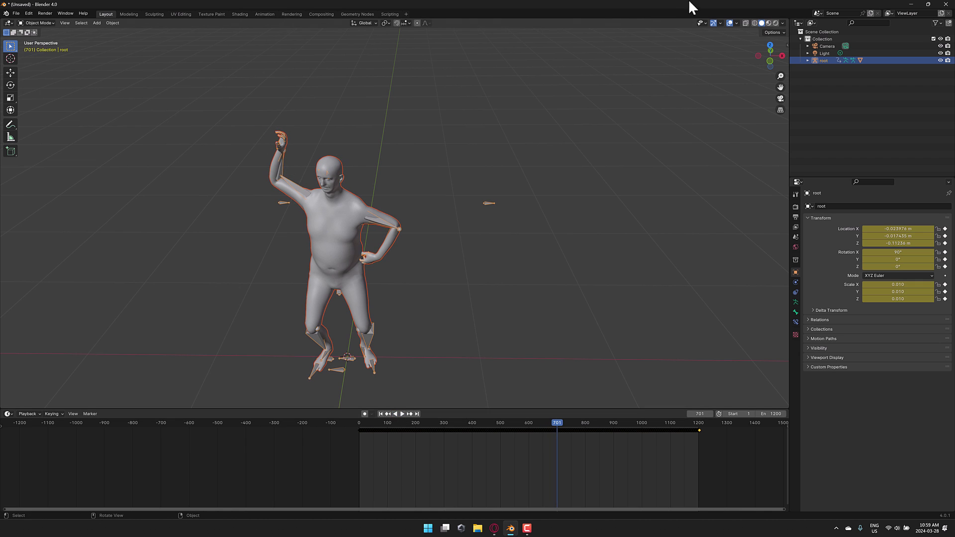
{"action": "left_click", "coordinate": [775, 23]}
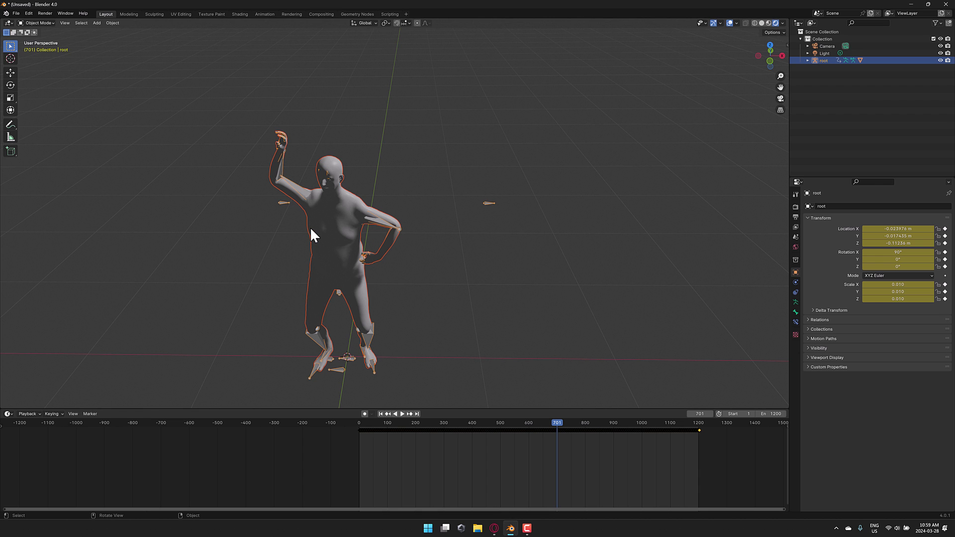
Switch to Meshcapade, open stellar-blanched-almond-sand from the vault in the editor and download its selected outfit's textures.
{"action": "key", "text": "alt+Tab"}
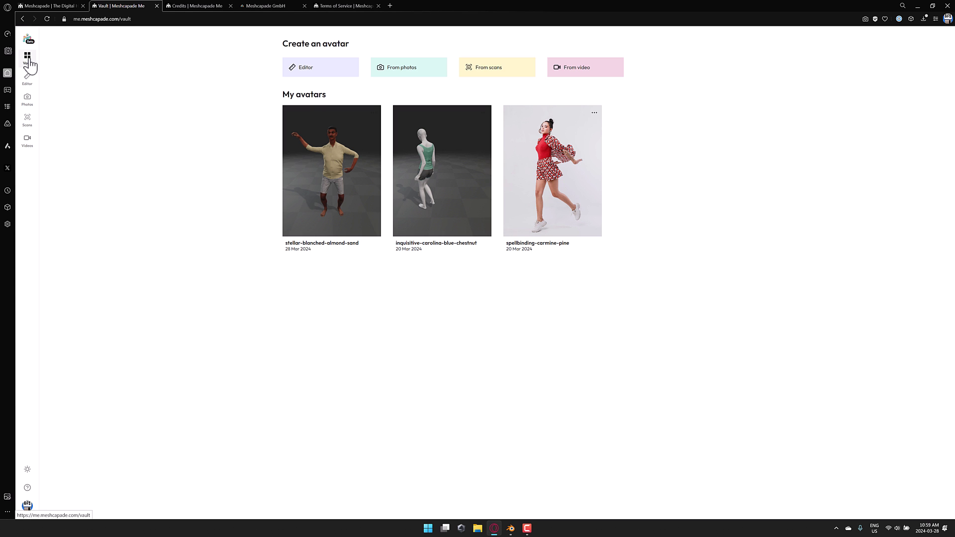
{"action": "left_click", "coordinate": [348, 165]}
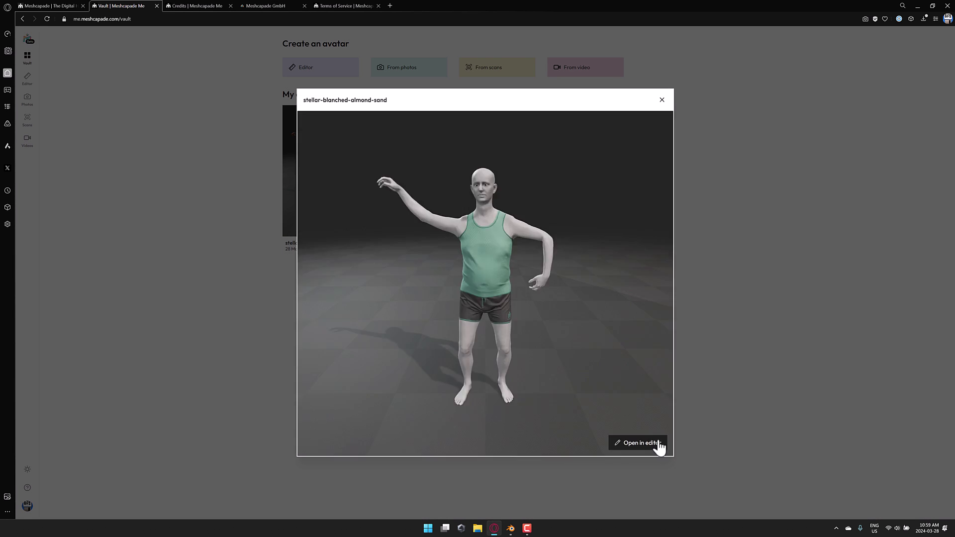
{"action": "left_click", "coordinate": [655, 444]}
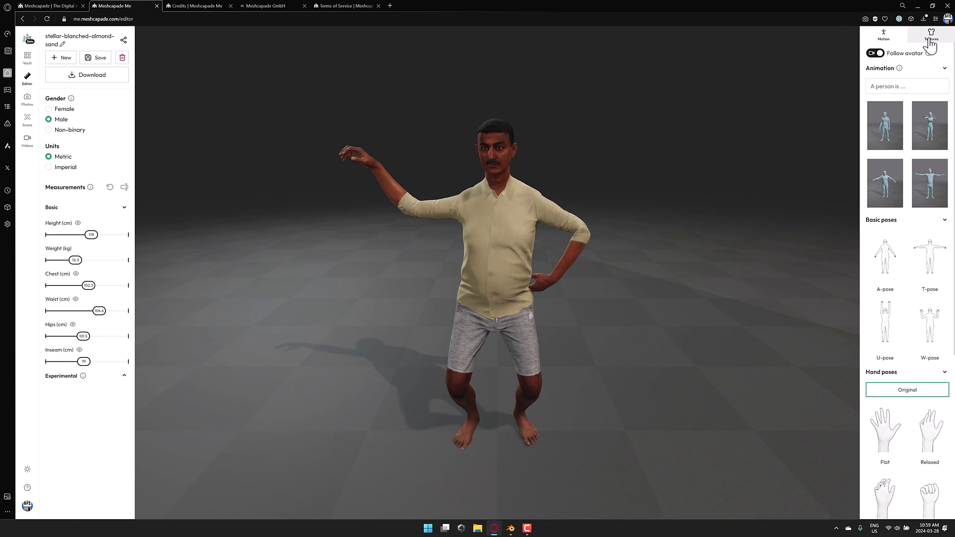
{"action": "left_click", "coordinate": [929, 37]}
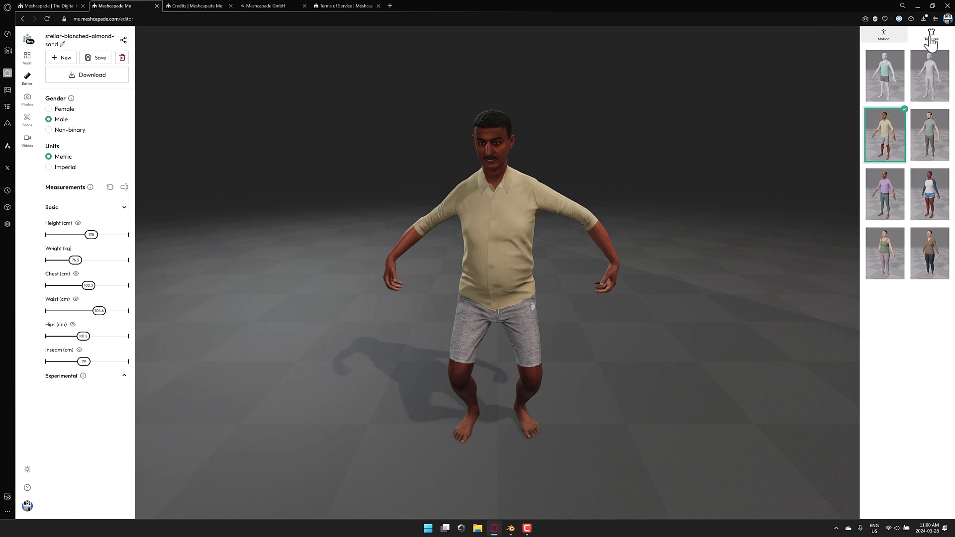
{"action": "left_click", "coordinate": [901, 152]}
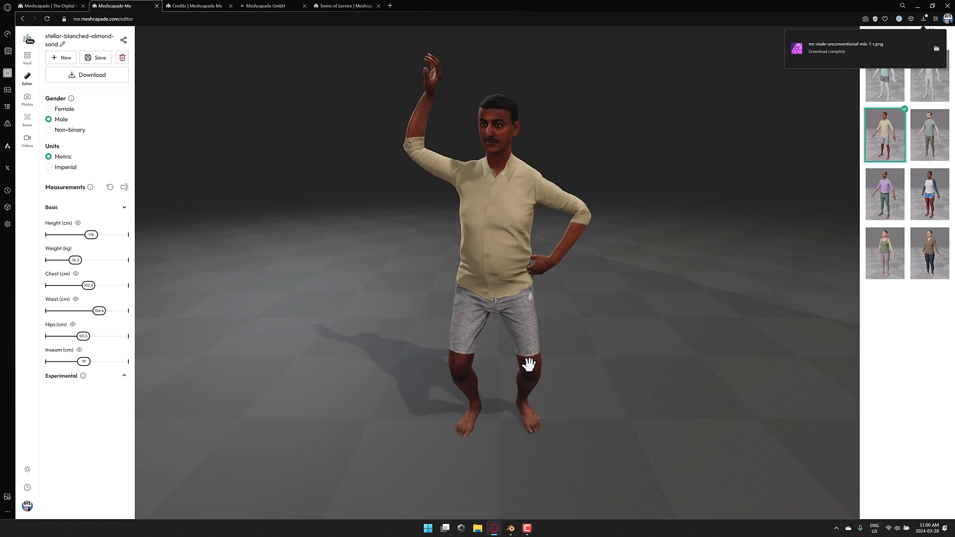
Open the Downloads folder in File Explorer and reposition its window.
{"action": "left_click", "coordinate": [477, 528]}
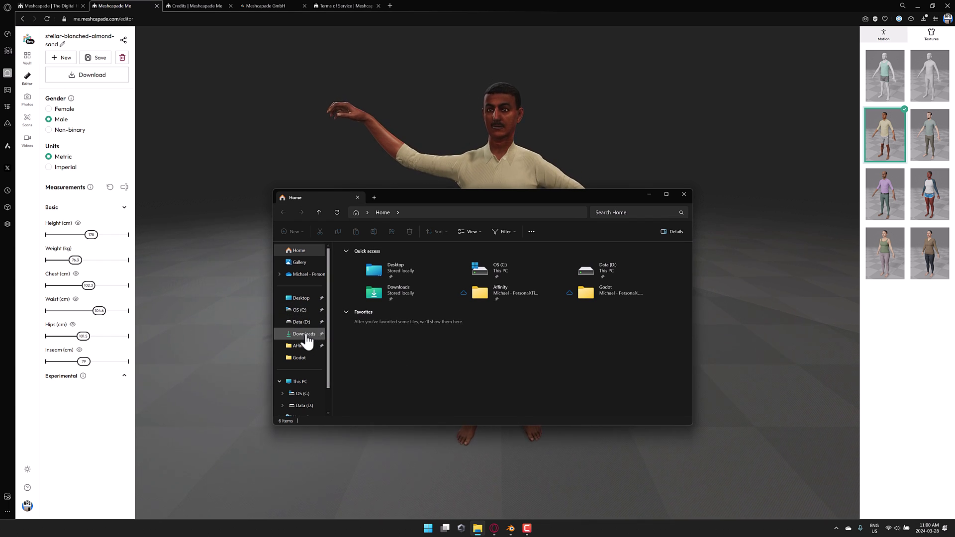
{"action": "left_click", "coordinate": [303, 335]}
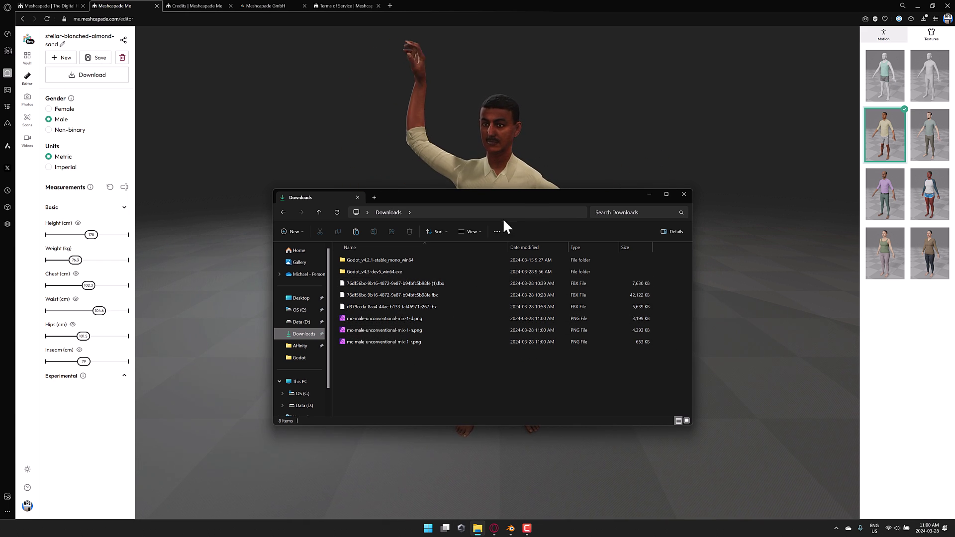
{"action": "left_click_drag", "start_coordinate": [528, 199], "coordinate": [558, 152]}
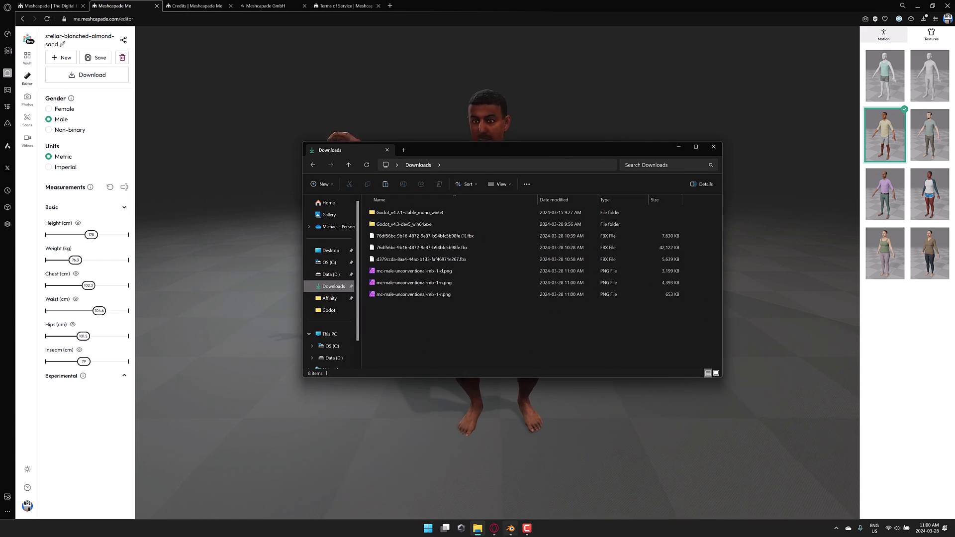
Switch to Blender, change the timeline area to a Shader Editor and select the SMPLX-mesh-male object under root.
{"action": "left_click", "coordinate": [511, 530]}
{"action": "left_click", "coordinate": [7, 414]}
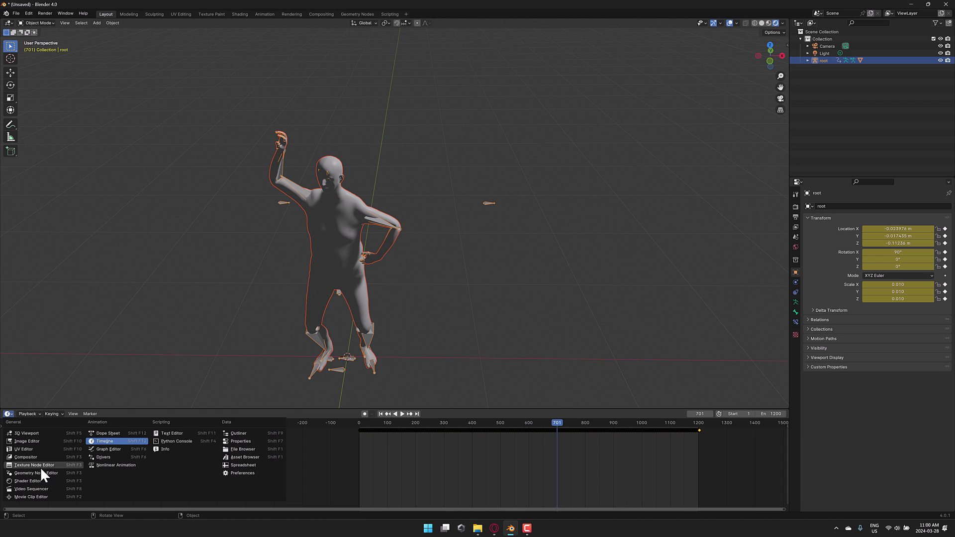
{"action": "left_click", "coordinate": [33, 480]}
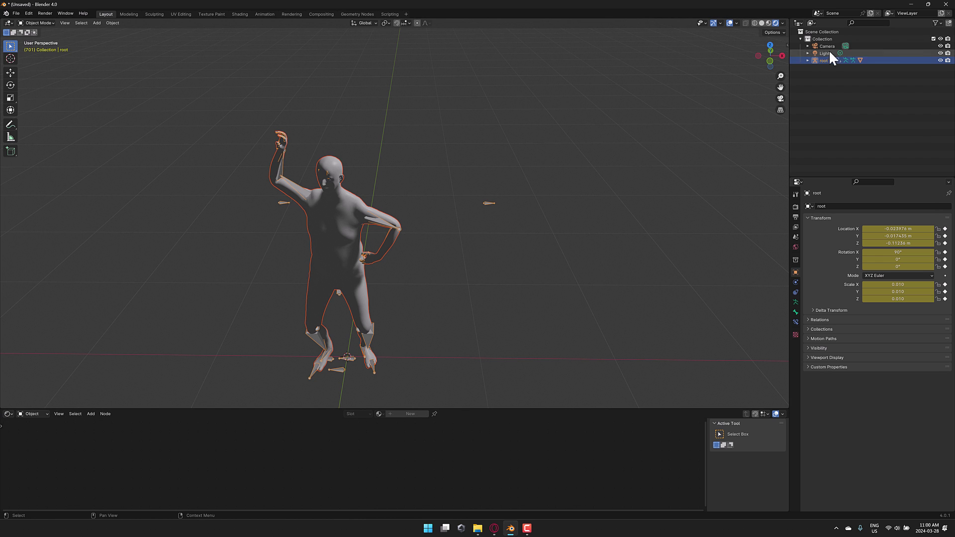
{"action": "left_click", "coordinate": [808, 60]}
{"action": "left_click", "coordinate": [830, 82]}
{"action": "left_click", "coordinate": [834, 90]}
Enlarge the Shader Editor and move the Normal Map node closer to the Principled BSDF node.
{"action": "middle_click_drag", "start_coordinate": [460, 466], "coordinate": [470, 439]}
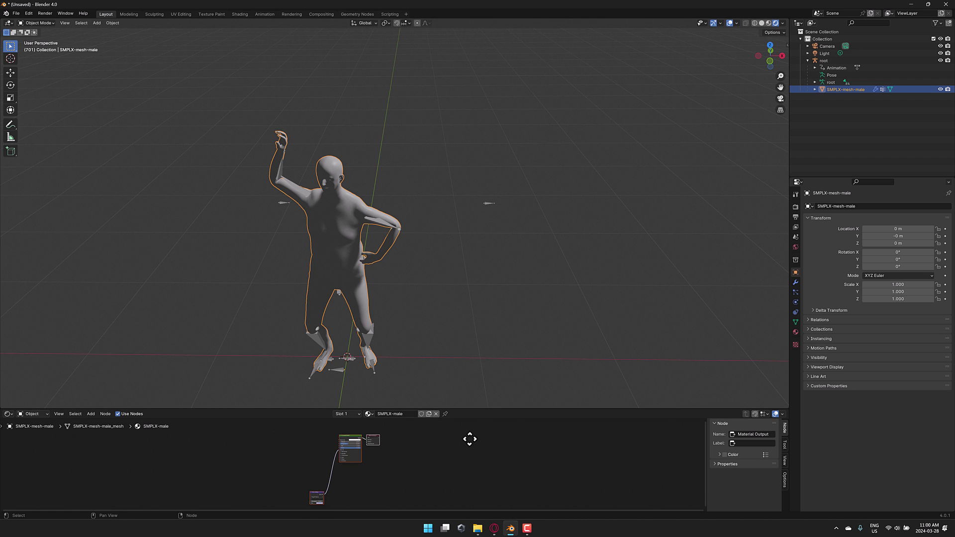
{"action": "left_click_drag", "start_coordinate": [479, 408], "coordinate": [477, 308]}
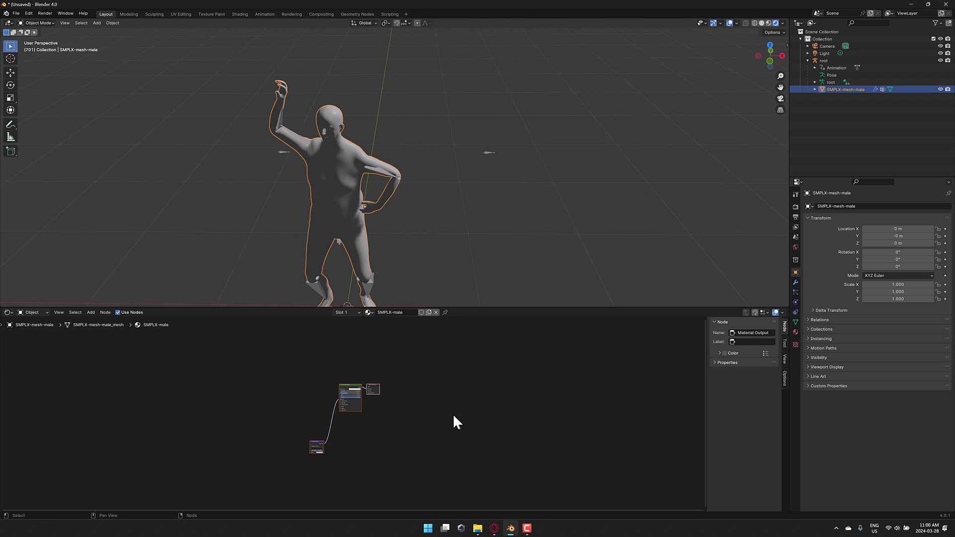
{"action": "scroll", "coordinate": [453, 413], "scroll_direction": "up", "scroll_amount": 3}
{"action": "middle_click_drag", "start_coordinate": [286, 461], "coordinate": [288, 435]}
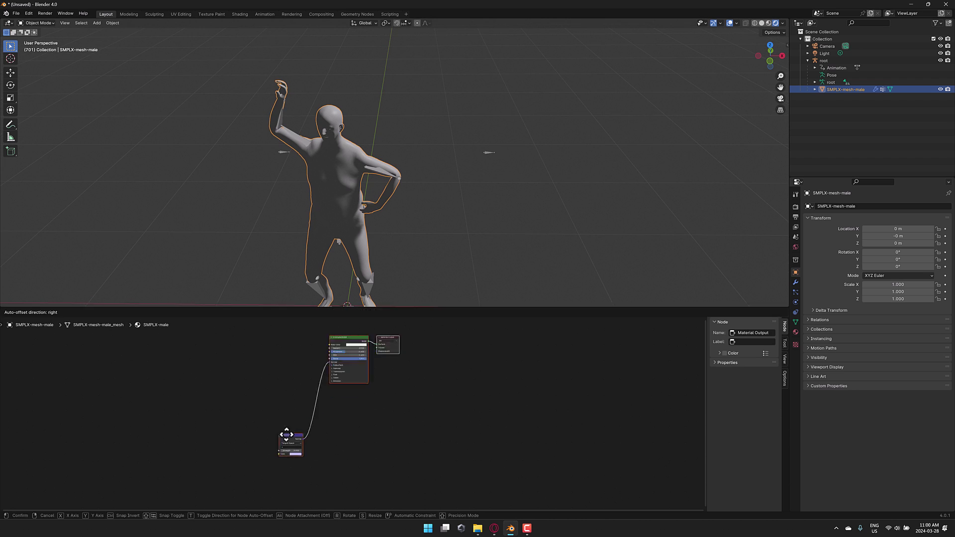
{"action": "left_click", "coordinate": [290, 434]}
{"action": "left_click_drag", "start_coordinate": [291, 436], "coordinate": [288, 371]}
{"action": "middle_click_drag", "start_coordinate": [351, 431], "coordinate": [429, 505]}
Add mc-male-unconventional-mix-1-d.png, -n.png and -r.png from the Downloads folder to the SMPLX-male material as image texture nodes.
{"action": "key", "text": "alt+Tab"}
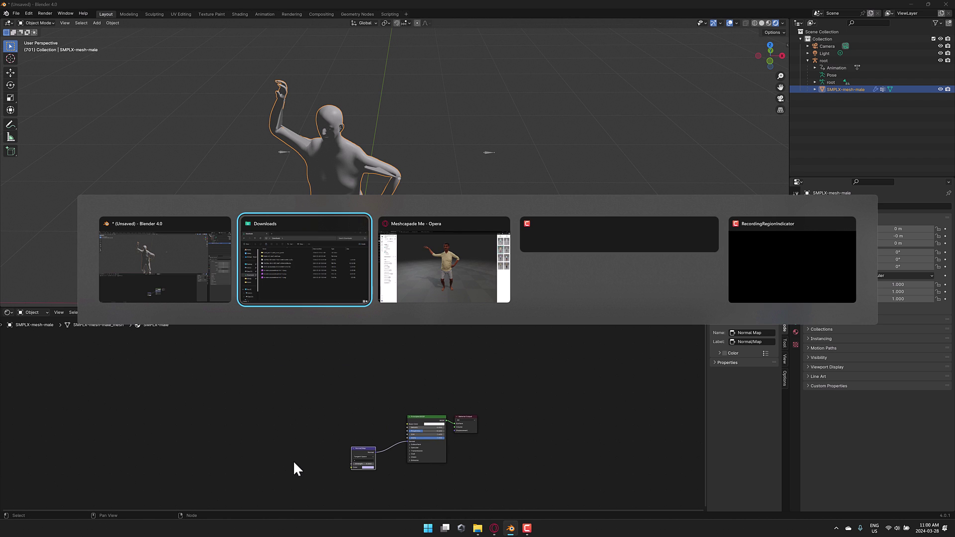
{"action": "left_click_drag", "start_coordinate": [431, 271], "coordinate": [240, 357]}
{"action": "left_click_drag", "start_coordinate": [416, 282], "coordinate": [164, 419]}
{"action": "left_click", "coordinate": [437, 297]}
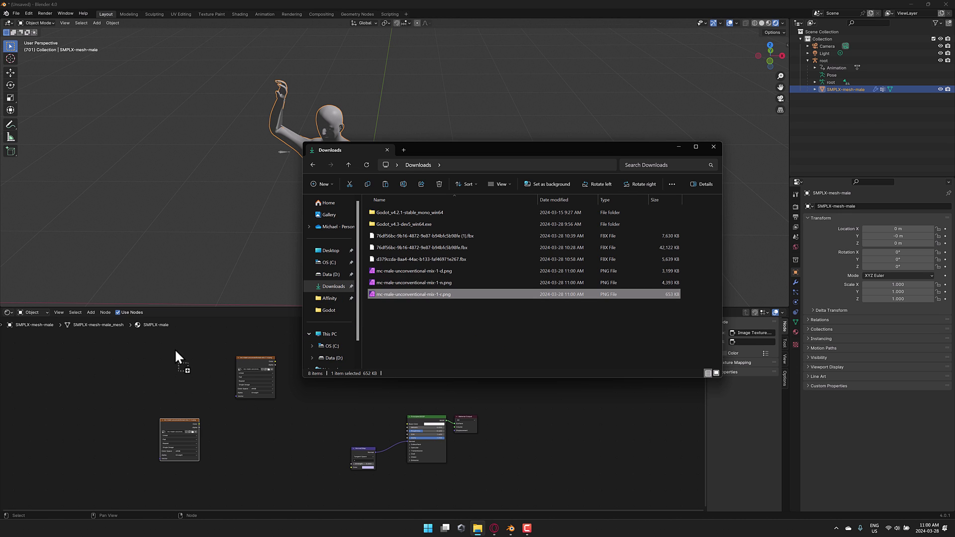
{"action": "left_click_drag", "start_coordinate": [175, 349], "coordinate": [174, 349]}
{"action": "left_click", "coordinate": [547, 419]}
{"action": "scroll", "coordinate": [299, 398], "scroll_direction": "up", "scroll_amount": 4}
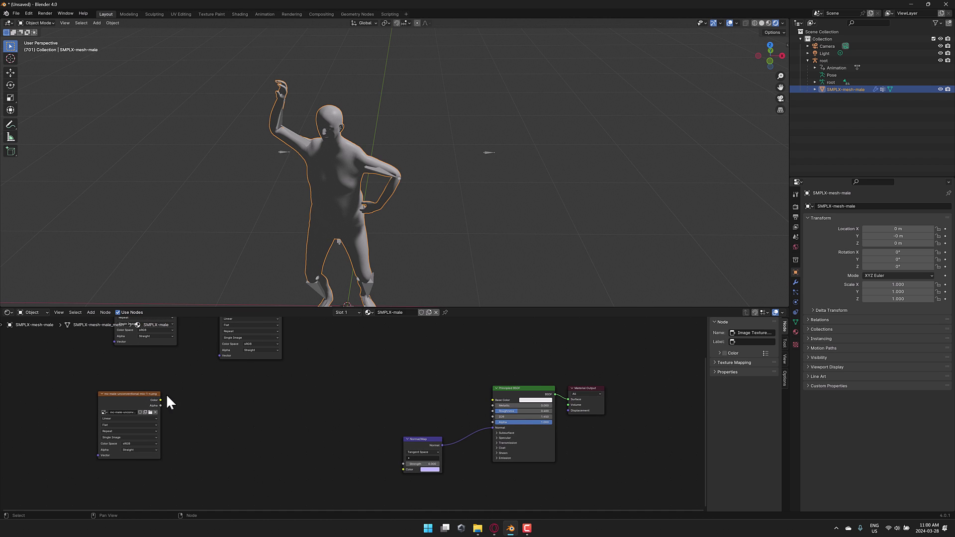
Connect the -n.png texture to the Normal Map node, -d.png to the shader's Base Color and -r.png to its Roughness.
{"action": "left_click_drag", "start_coordinate": [145, 395], "coordinate": [242, 426]}
{"action": "type", "text": "normal"}
{"action": "key", "text": "Return"}
{"action": "scroll", "coordinate": [272, 408], "scroll_direction": "up", "scroll_amount": 5}
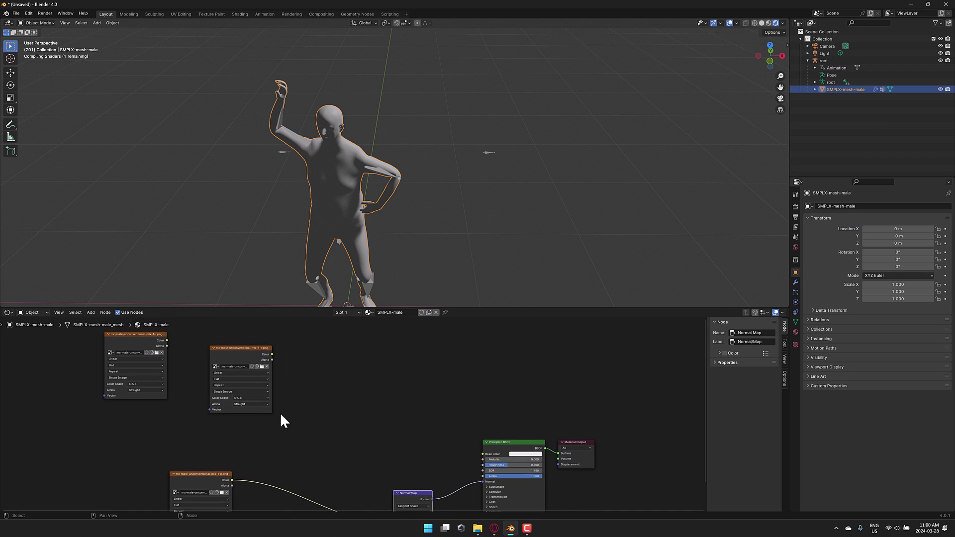
{"action": "left_click_drag", "start_coordinate": [272, 357], "coordinate": [483, 457]}
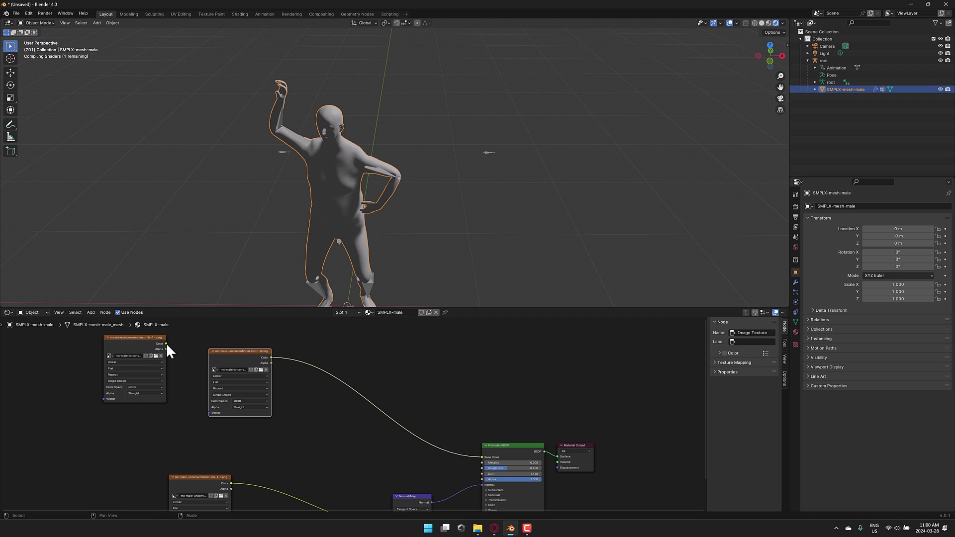
{"action": "left_click_drag", "start_coordinate": [166, 343], "coordinate": [480, 468]}
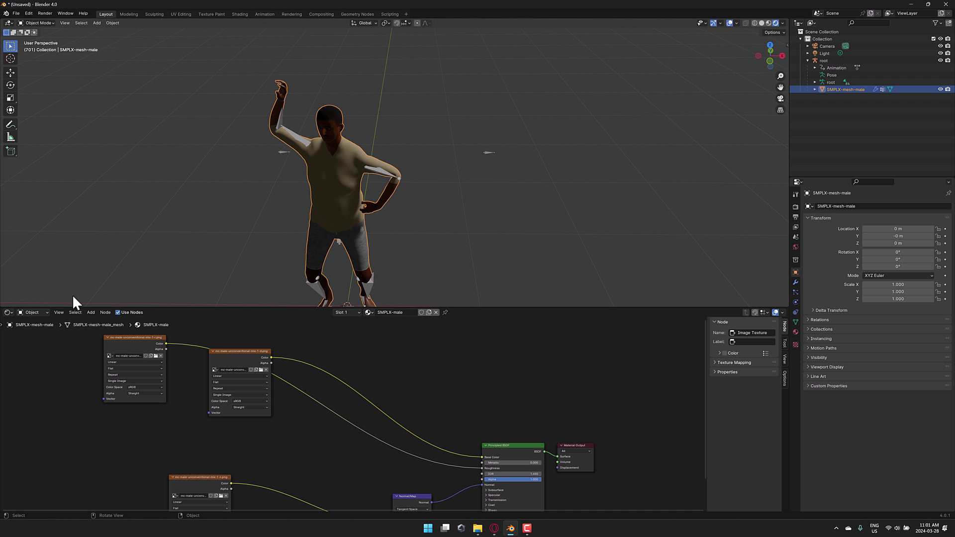
Reframe the textured avatar and brighten the world background with a strength of 2.000 and a lighter colour.
{"action": "key", "text": "shift+grave"}
{"action": "key", "text": "w"}
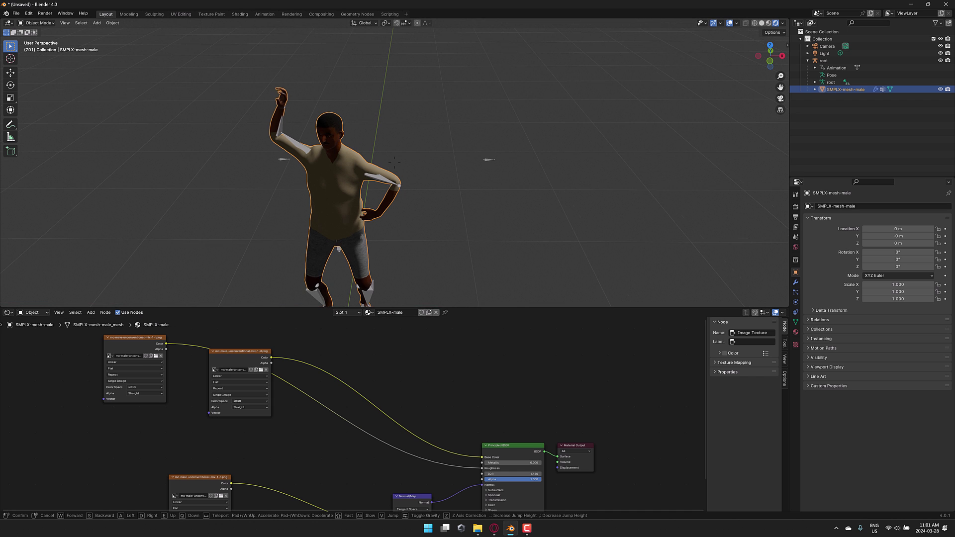
{"action": "key", "text": "s"}
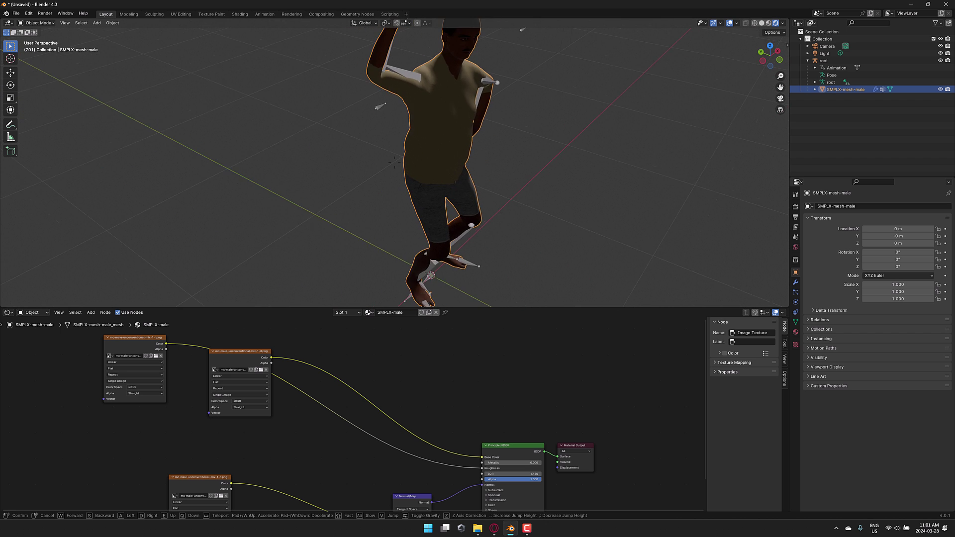
{"action": "key", "text": "Return"}
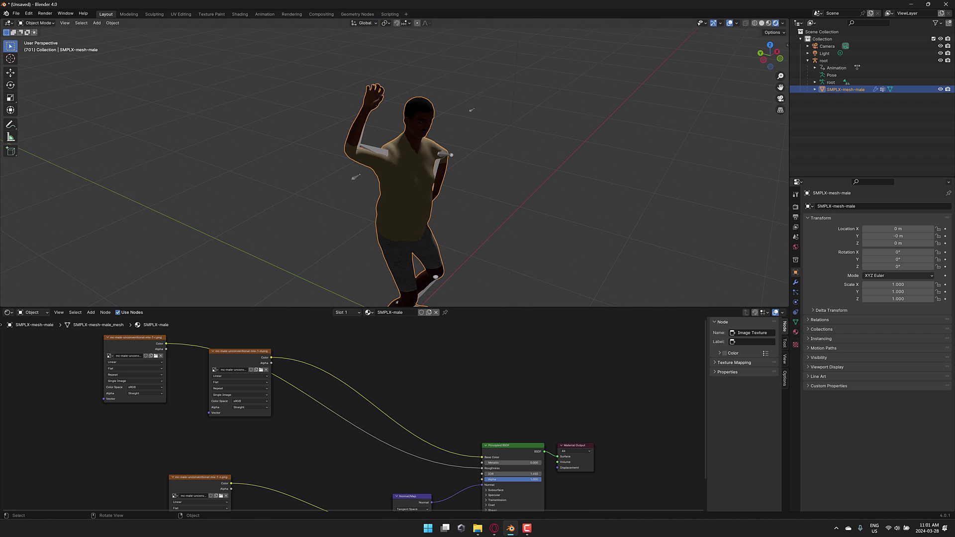
{"action": "left_click", "coordinate": [796, 217]}
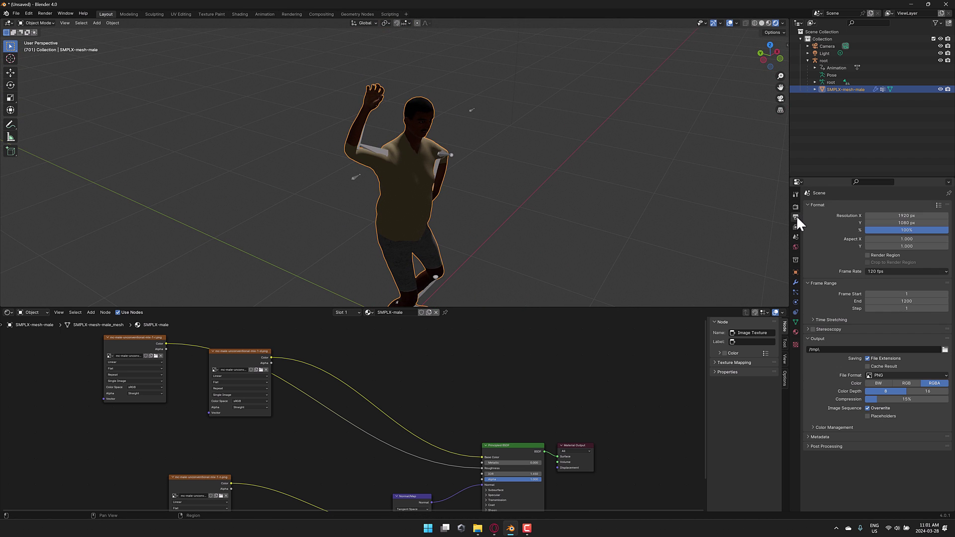
{"action": "left_click", "coordinate": [795, 247]}
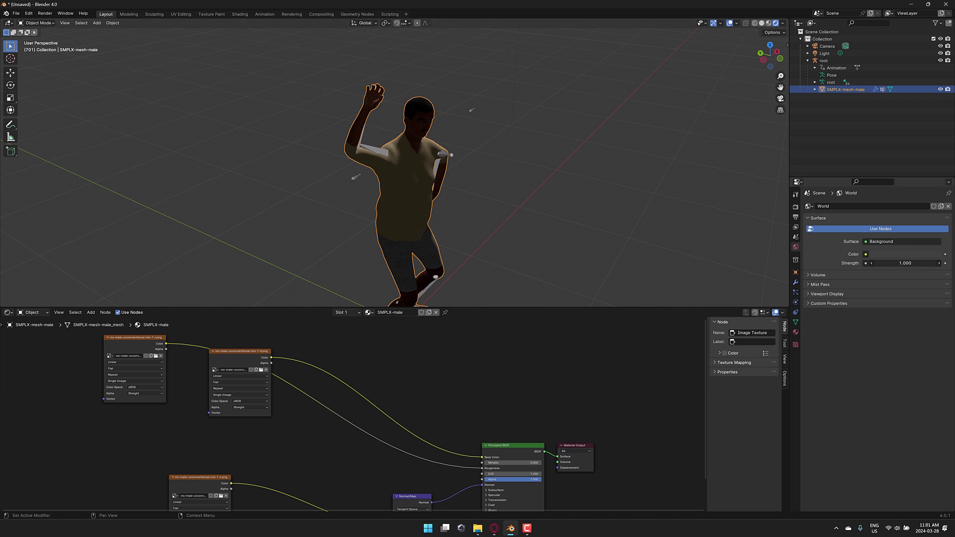
{"action": "left_click_drag", "start_coordinate": [912, 261], "coordinate": [935, 262]}
{"action": "left_click", "coordinate": [918, 254]}
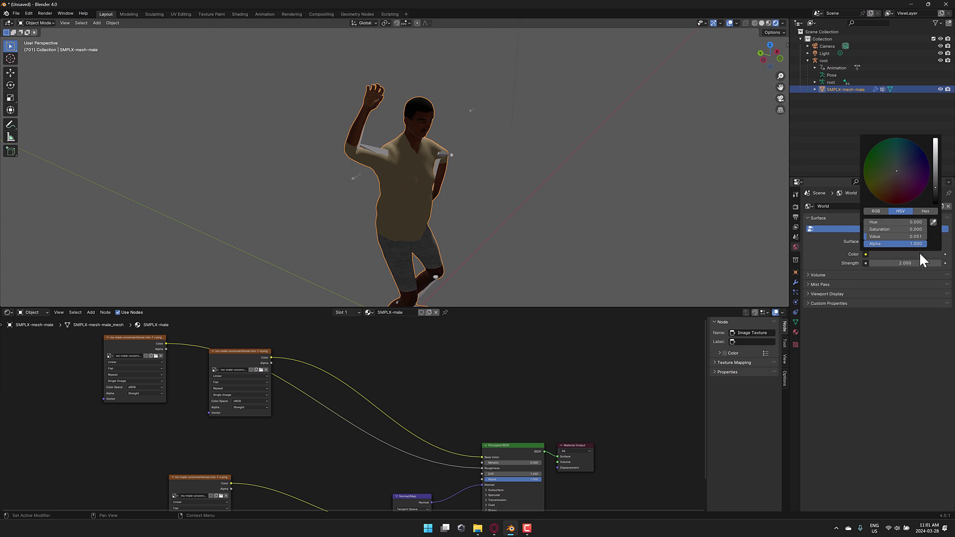
{"action": "left_click_drag", "start_coordinate": [935, 189], "coordinate": [936, 144]}
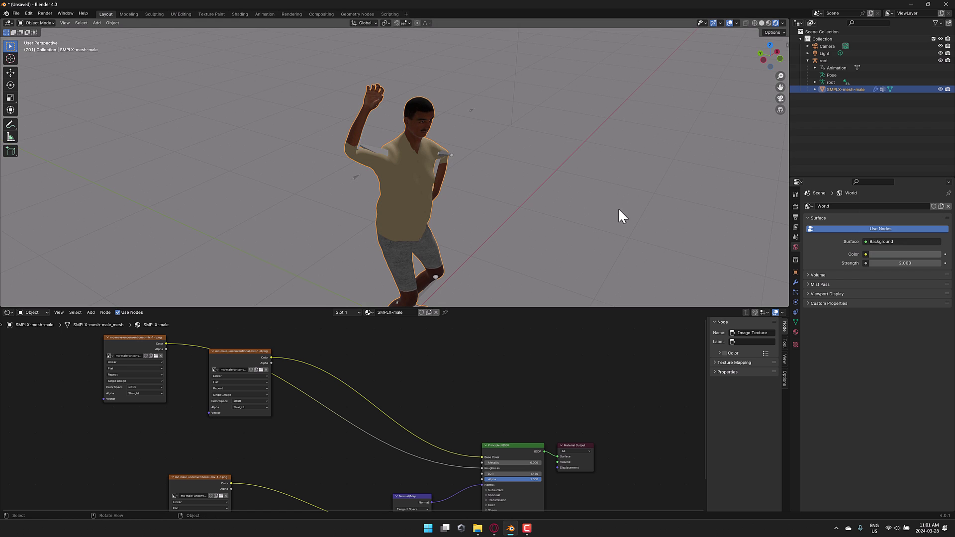
Shrink the Shader Editor area and change it to a Timeline.
{"action": "left_click_drag", "start_coordinate": [456, 308], "coordinate": [422, 351]}
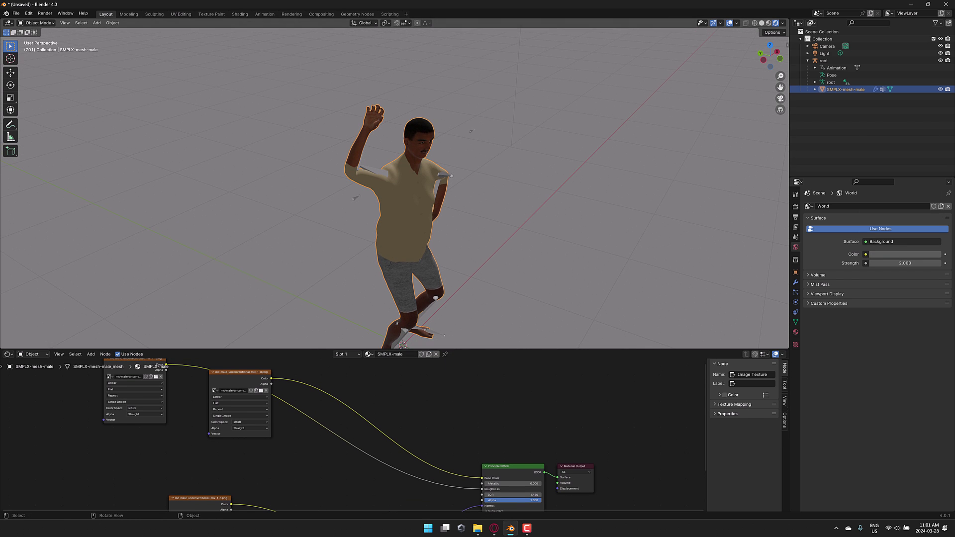
{"action": "left_click", "coordinate": [8, 354]}
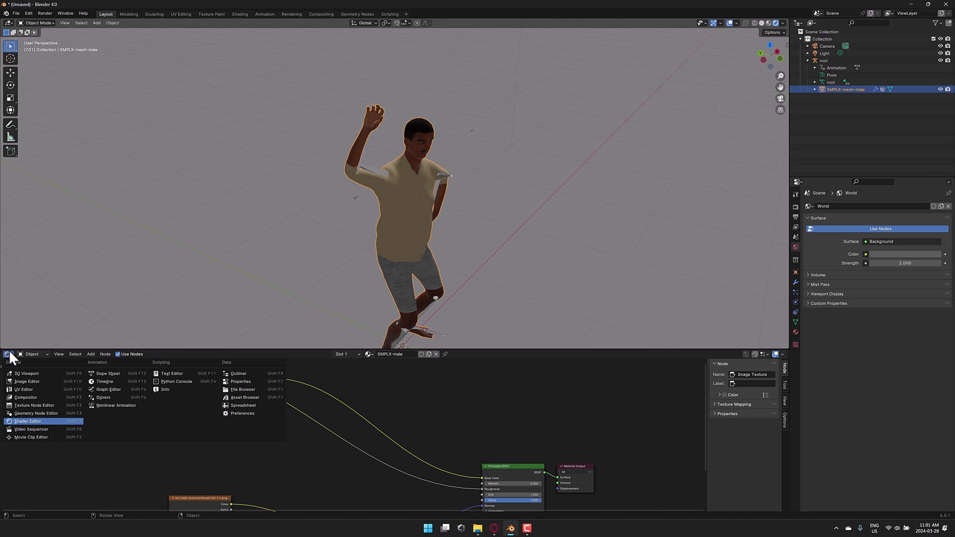
{"action": "left_click", "coordinate": [32, 354]}
{"action": "left_click", "coordinate": [9, 353]}
{"action": "left_click", "coordinate": [95, 383]}
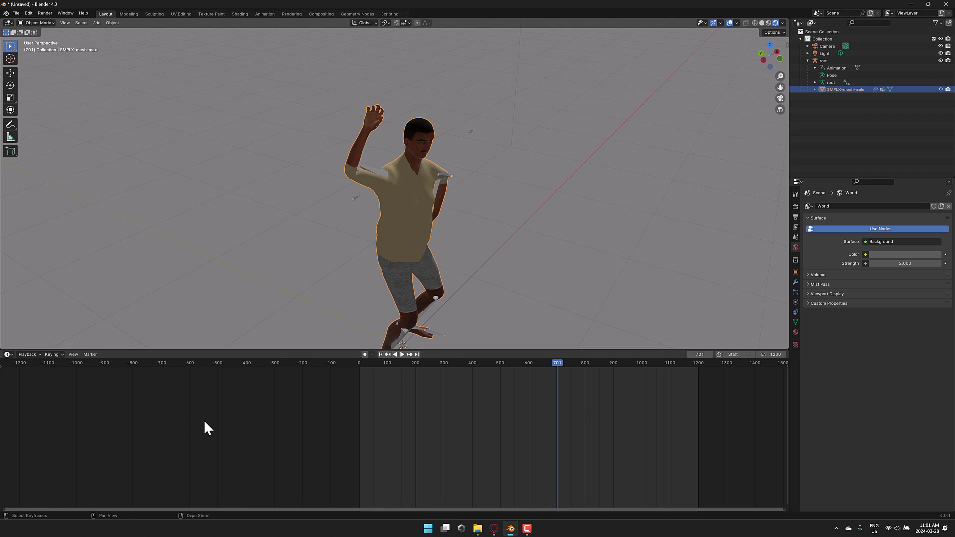
Play the avatar animation from frame 1 with the viewport overlays hidden, and stop playback.
{"action": "left_click", "coordinate": [380, 354]}
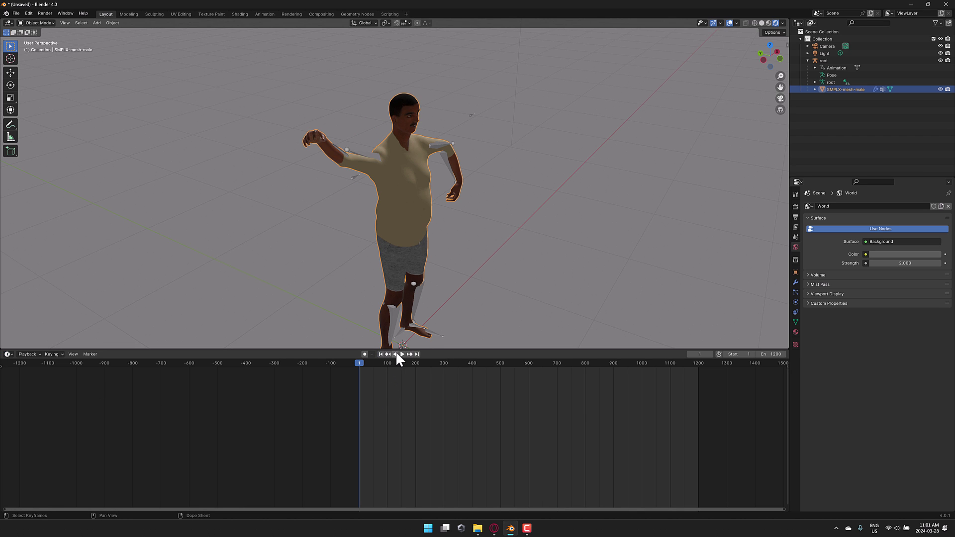
{"action": "left_click", "coordinate": [402, 354]}
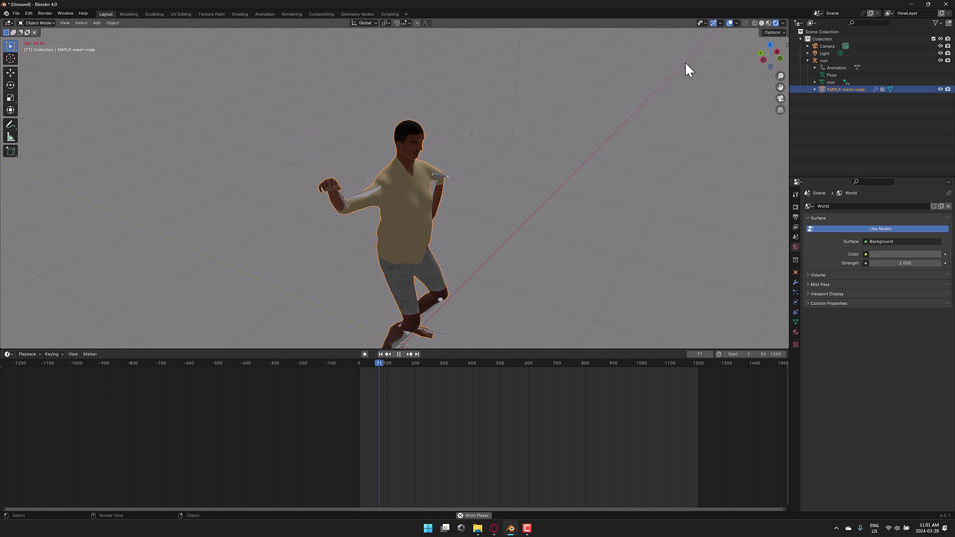
{"action": "left_click", "coordinate": [729, 23]}
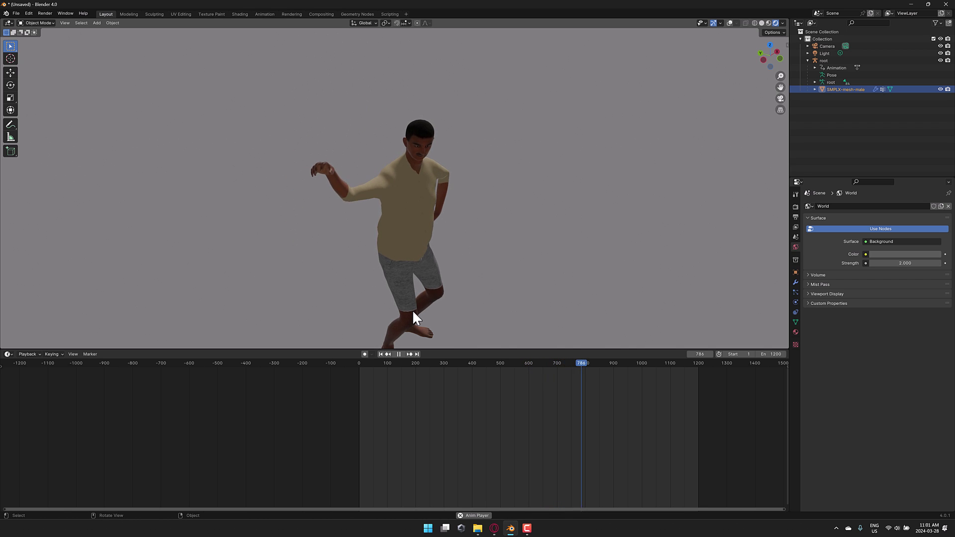
{"action": "left_click", "coordinate": [399, 354]}
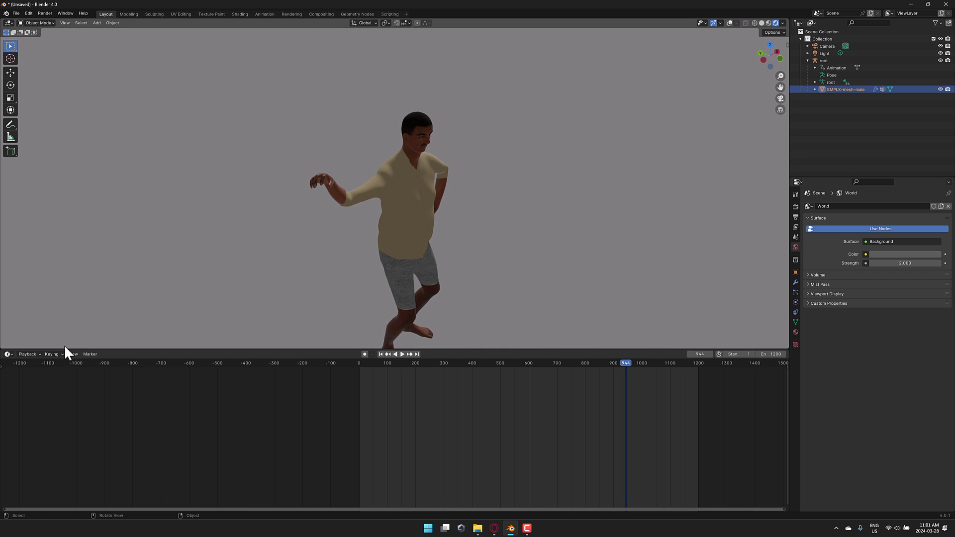
Show the root armature's keyframes in a Dope Sheet and compress them to run from the timeline's start to about frame 570.
{"action": "left_click", "coordinate": [8, 354]}
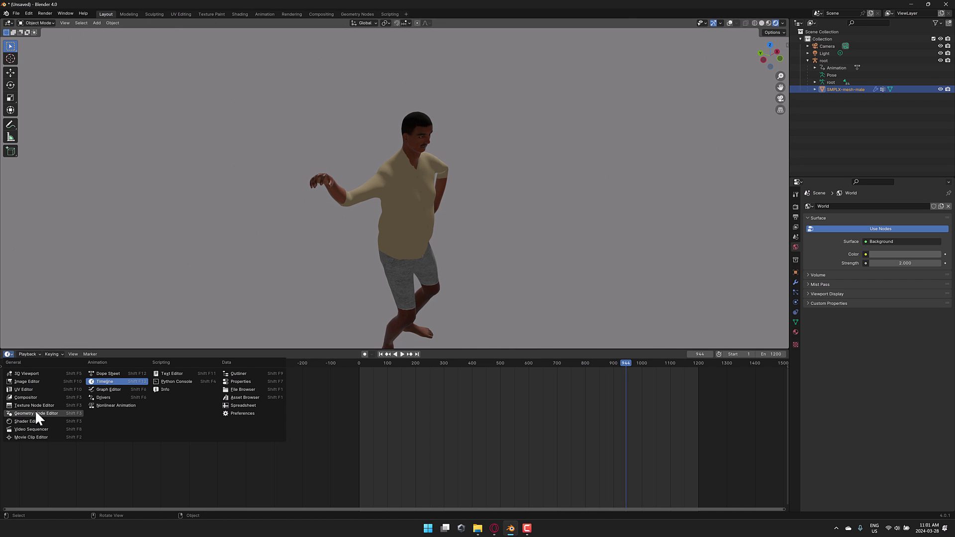
{"action": "left_click", "coordinate": [102, 374]}
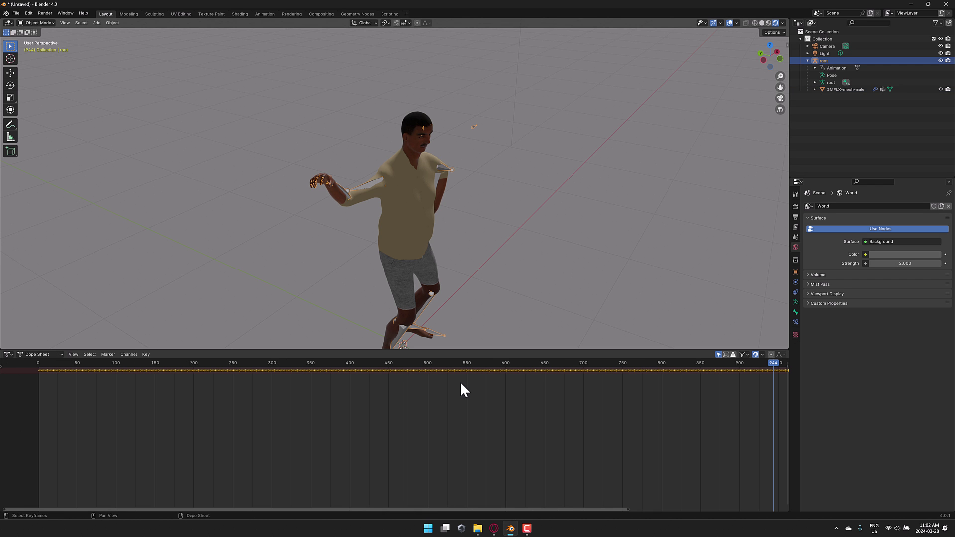
{"action": "key", "text": "s"}
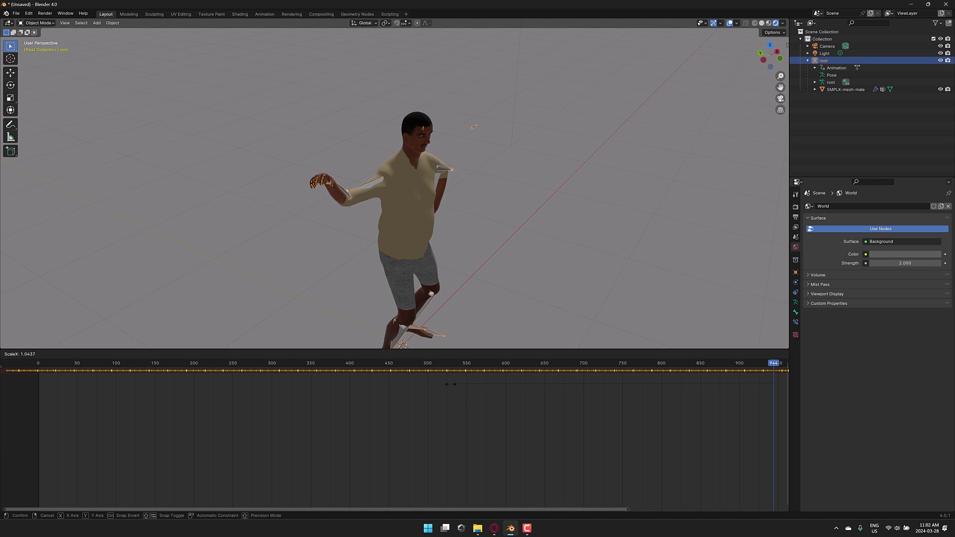
{"action": "left_click", "coordinate": [627, 385]}
{"action": "key", "text": "g"}
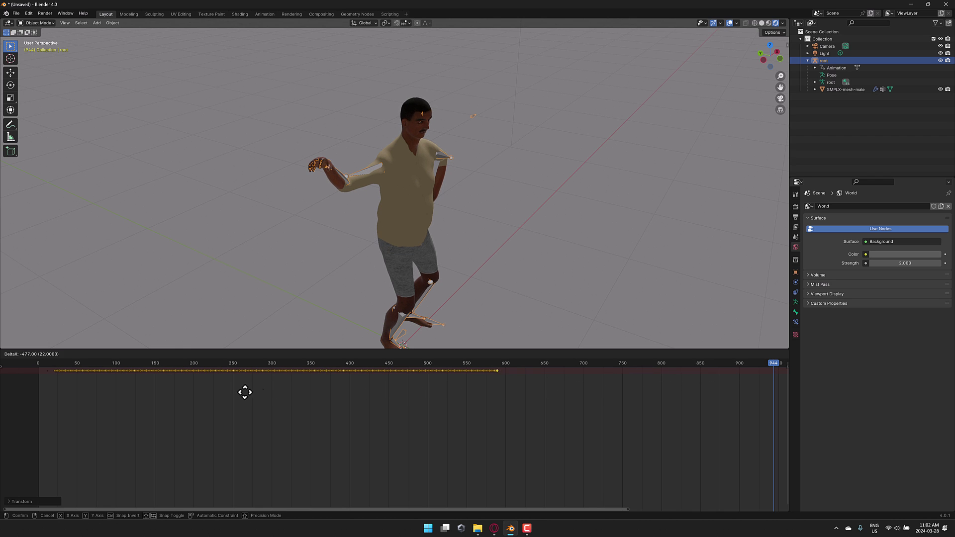
{"action": "left_click", "coordinate": [242, 391]}
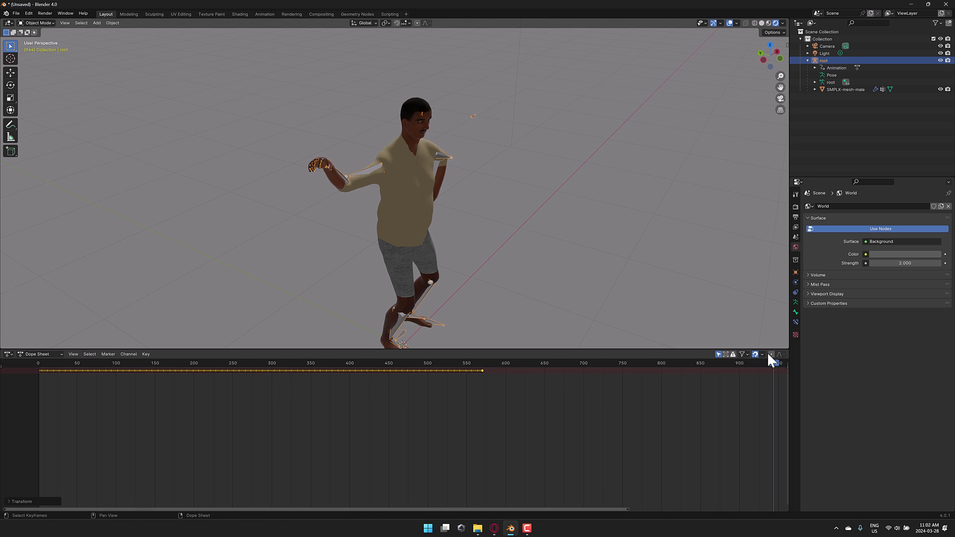
Change the Dope Sheet back to a Timeline and set the scene's end frame to 550.
{"action": "left_click", "coordinate": [8, 354]}
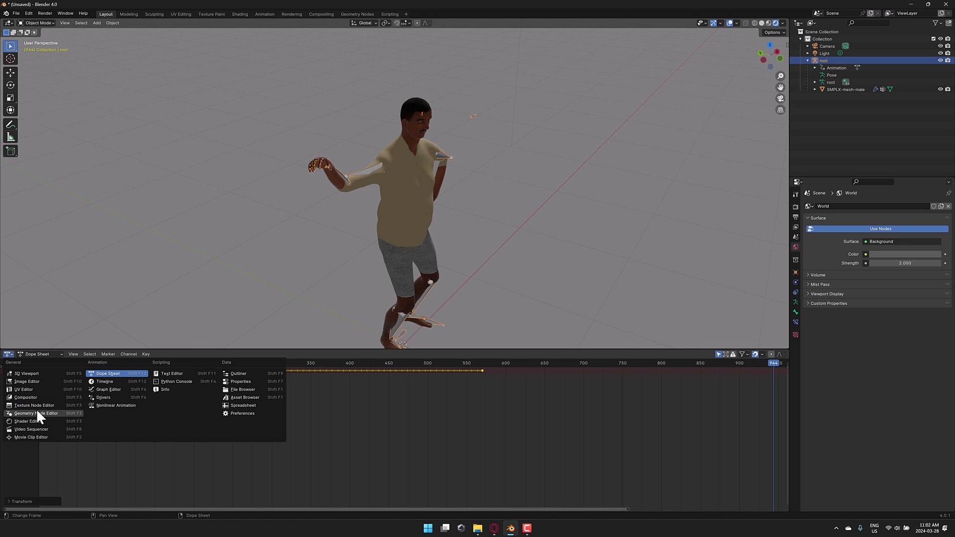
{"action": "left_click", "coordinate": [97, 381]}
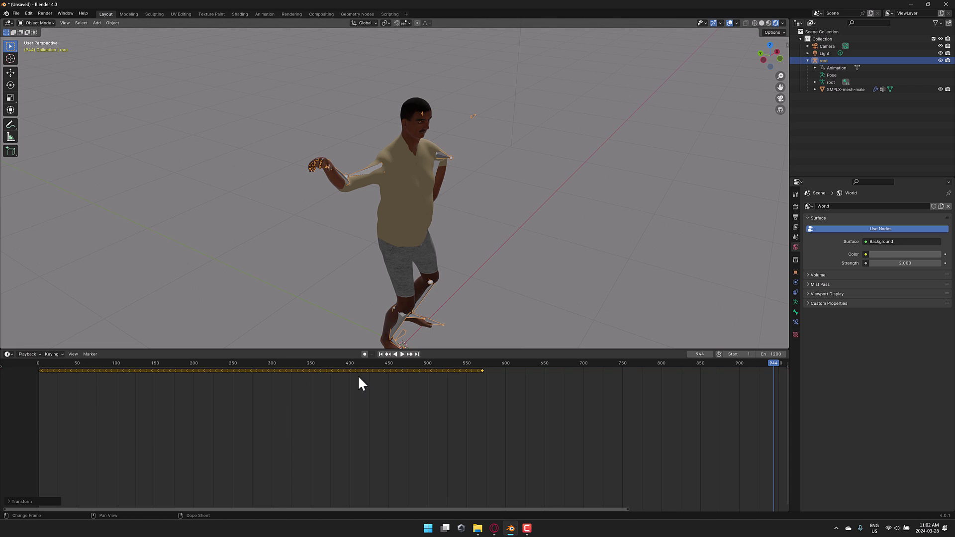
{"action": "left_click", "coordinate": [772, 354]}
{"action": "key", "text": "Return"}
Play the retimed animation with the viewport overlays hidden, and stop playback.
{"action": "left_click", "coordinate": [402, 353]}
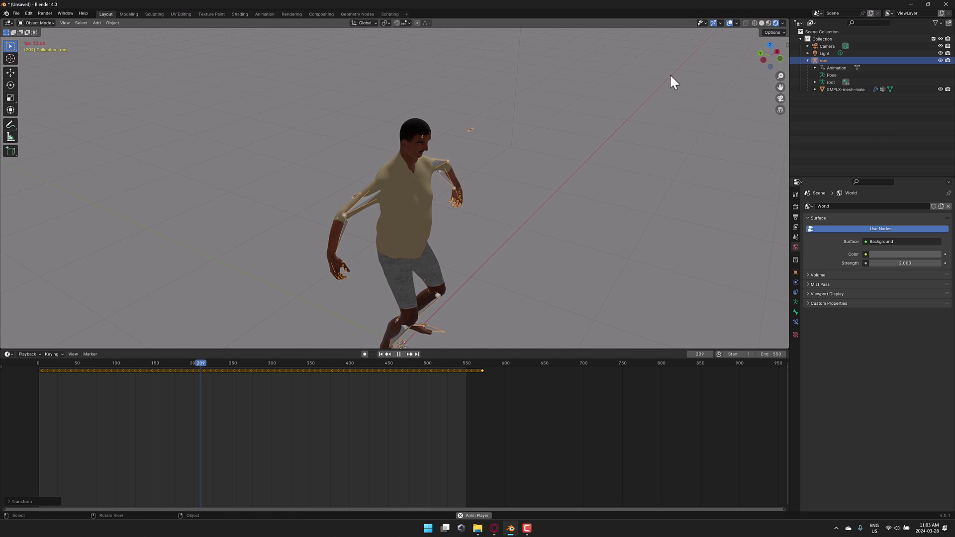
{"action": "left_click", "coordinate": [730, 23]}
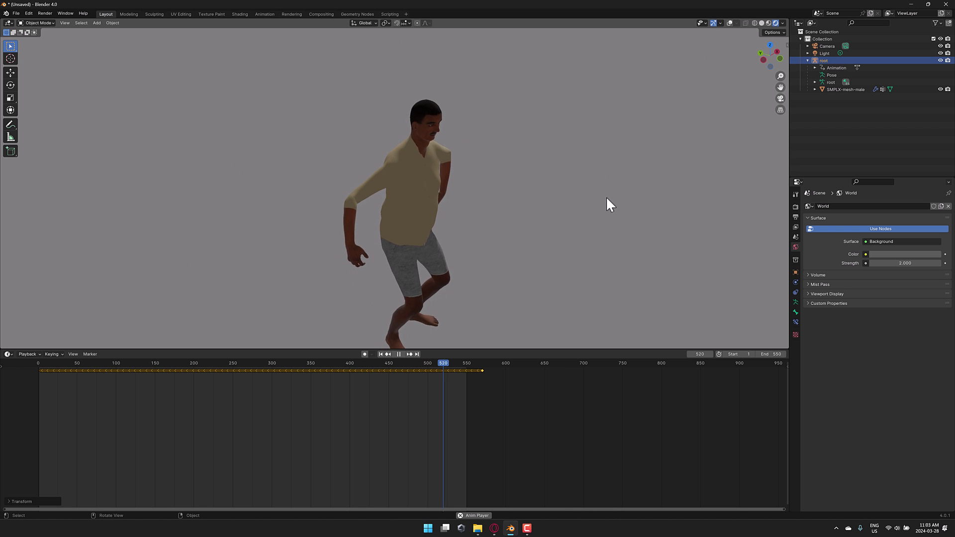
{"action": "left_click", "coordinate": [399, 354]}
Switch to the browser and read the answer to "How do I get credits?" on the Meshcapade Credits page.
{"action": "left_click", "coordinate": [495, 528]}
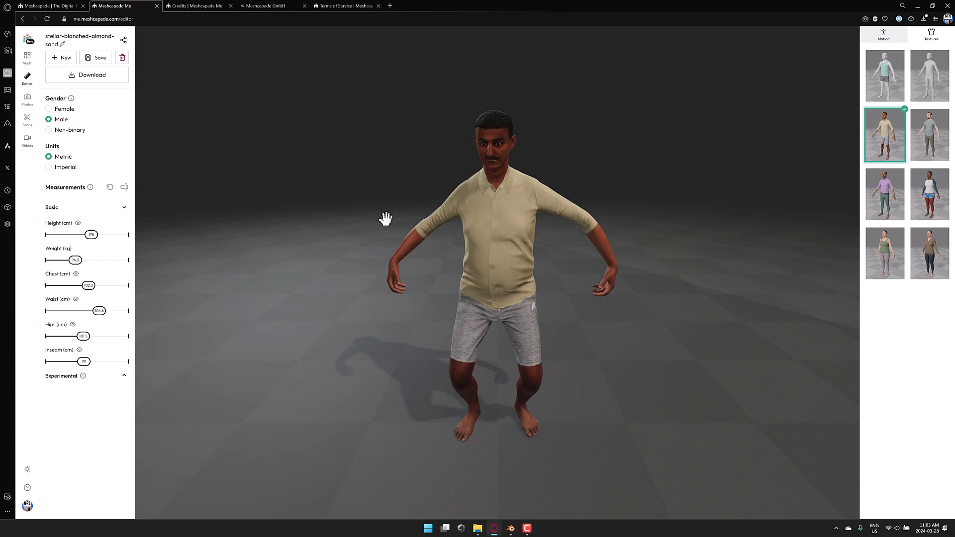
{"action": "left_click", "coordinate": [205, 5]}
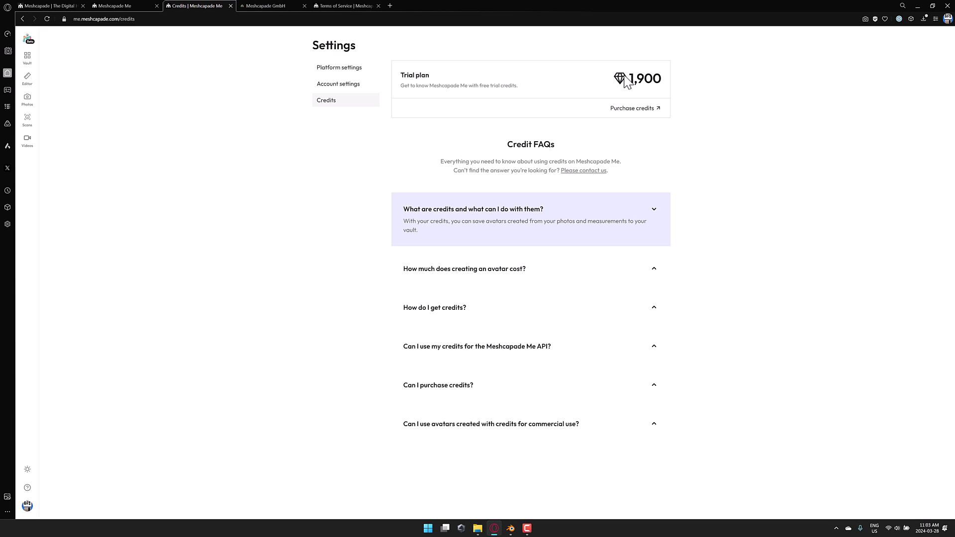
{"action": "left_click", "coordinate": [454, 307]}
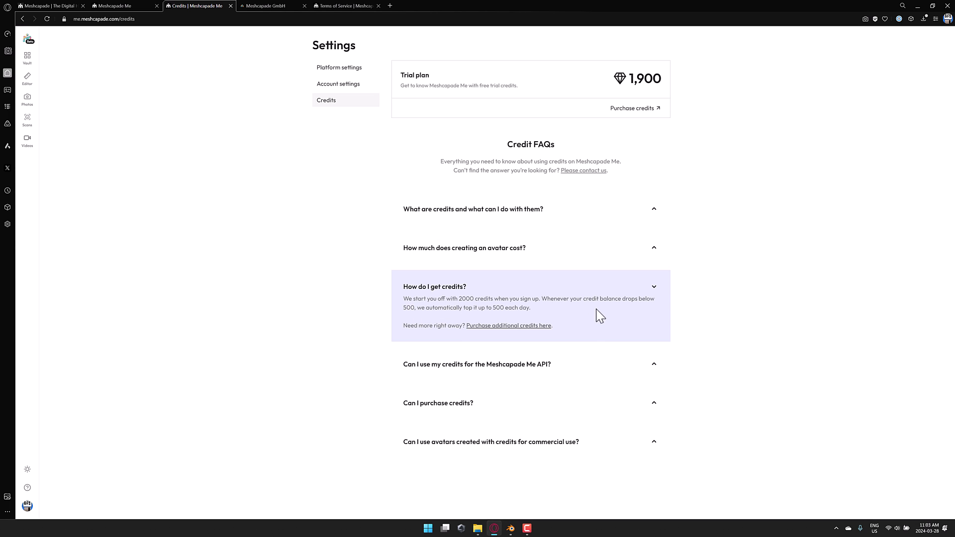
Compare the price of the 500 Credits Pack on the checkout page with the trial plan's credit balance.
{"action": "key", "text": "ctrl+Tab"}
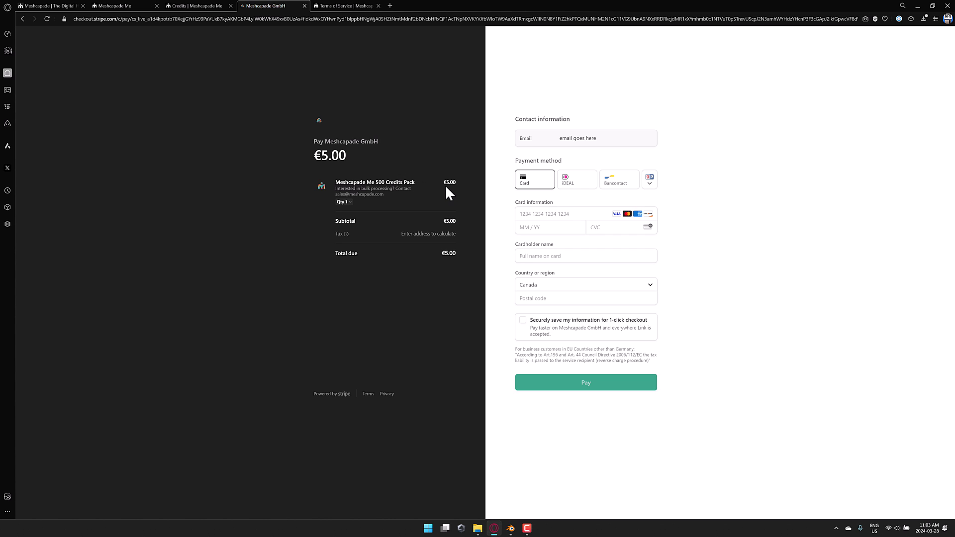
{"action": "key", "text": "ctrl+shift+Tab"}
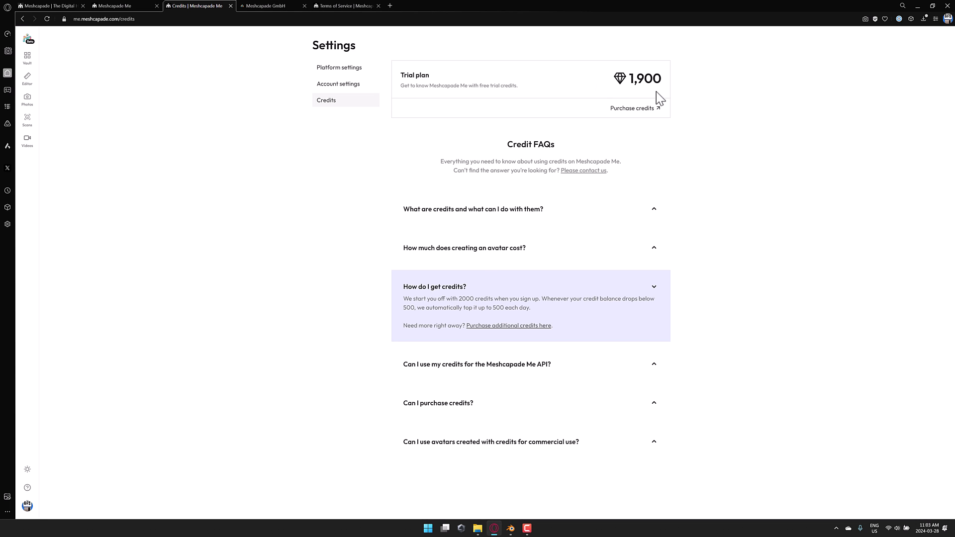
{"action": "key", "text": "ctrl+Tab"}
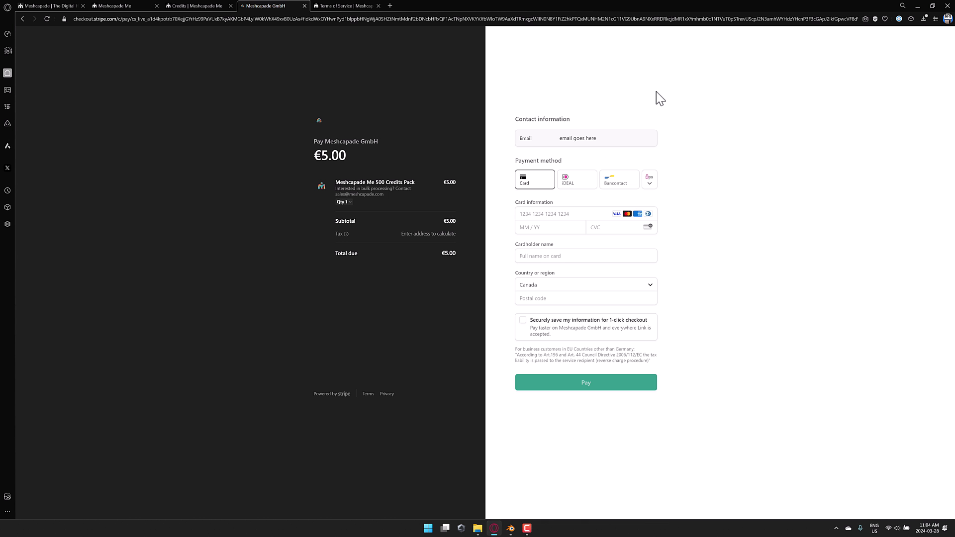
Examine the "Avatar Results" section of the Meshcapade Terms of Service at an enlarged page zoom.
{"action": "key", "text": "ctrl+Tab"}
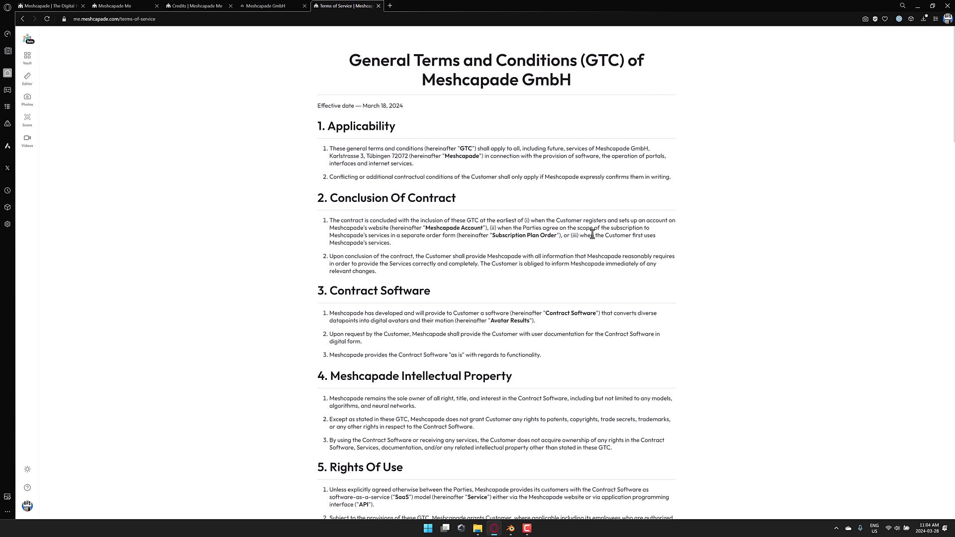
{"action": "scroll", "coordinate": [595, 234], "scroll_direction": "down", "scroll_amount": 15}
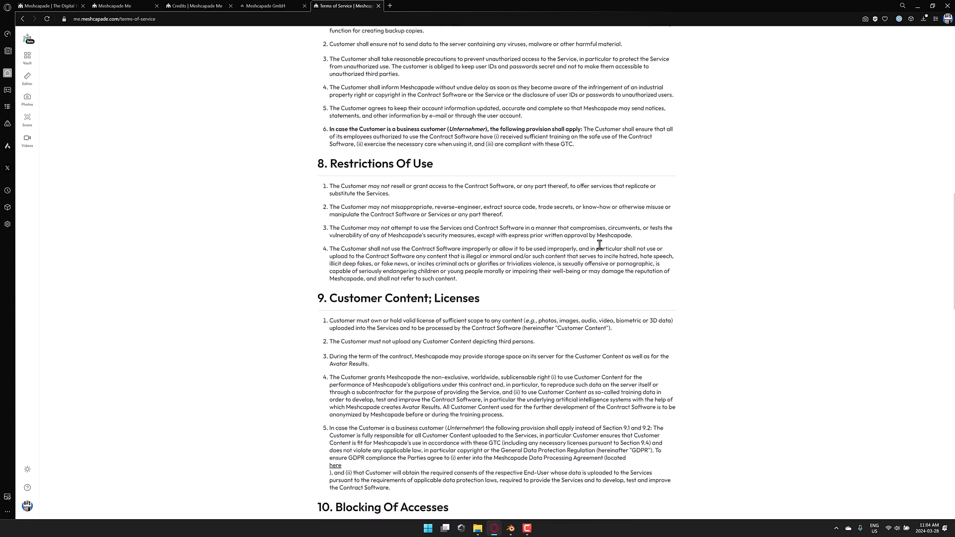
{"action": "scroll", "coordinate": [579, 244], "scroll_direction": "up", "scroll_amount": 6}
{"action": "scroll", "coordinate": [573, 234], "scroll_direction": "up", "scroll_amount": 4, "text": "ctrl"}
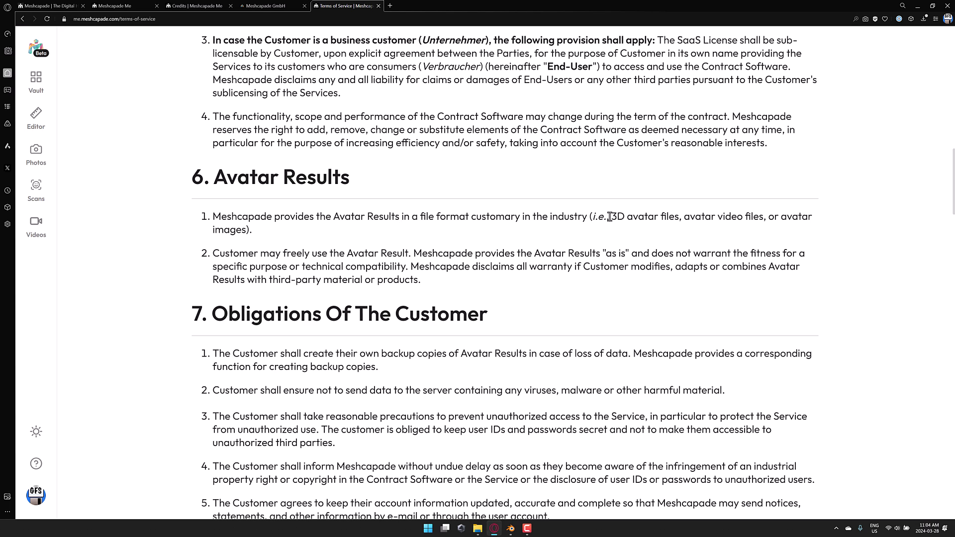
Skim the terms past the "Avatar Results" section, return to the beginning of the document, and view the Meshcapade home page.
{"action": "scroll", "coordinate": [291, 238], "scroll_direction": "down", "scroll_amount": 1}
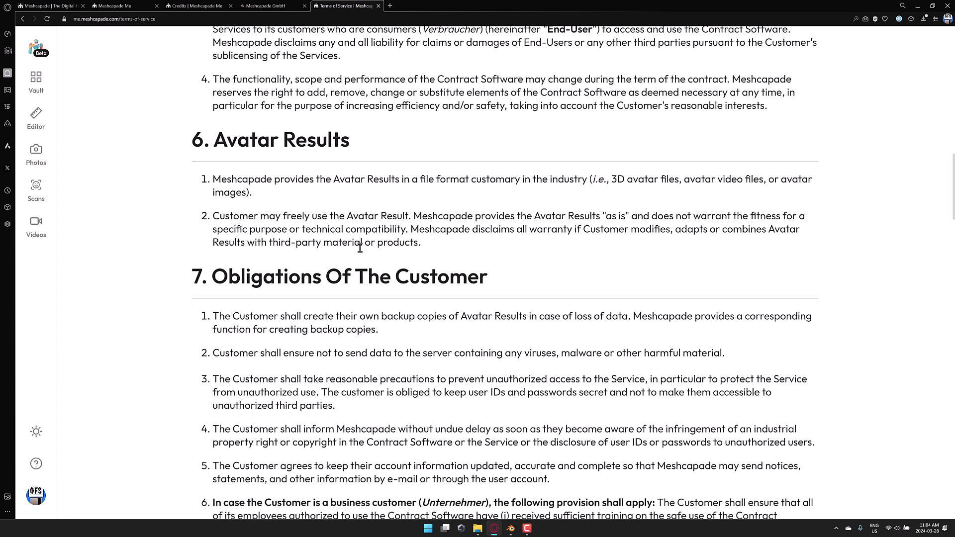
{"action": "scroll", "coordinate": [412, 259], "scroll_direction": "down", "scroll_amount": 4}
{"action": "key", "text": "Home"}
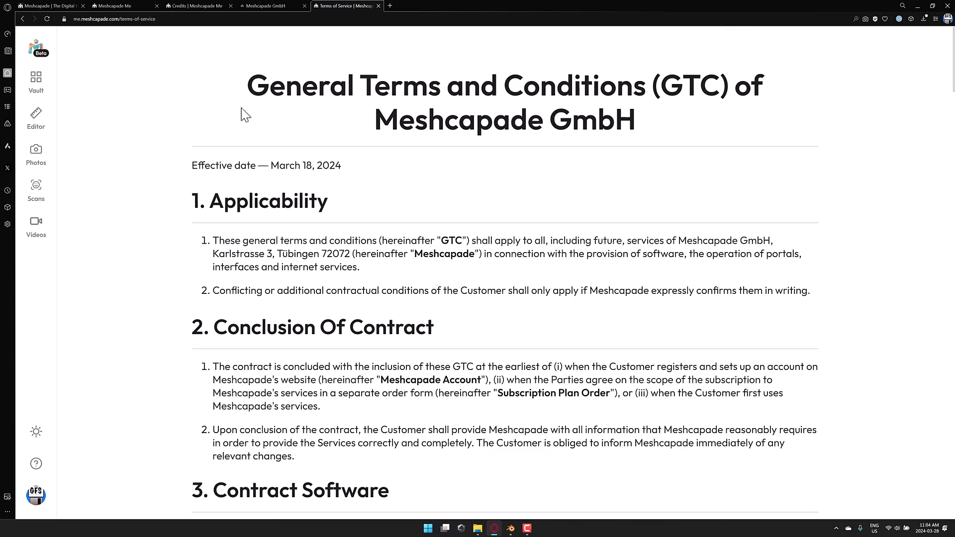
{"action": "left_click", "coordinate": [43, 6]}
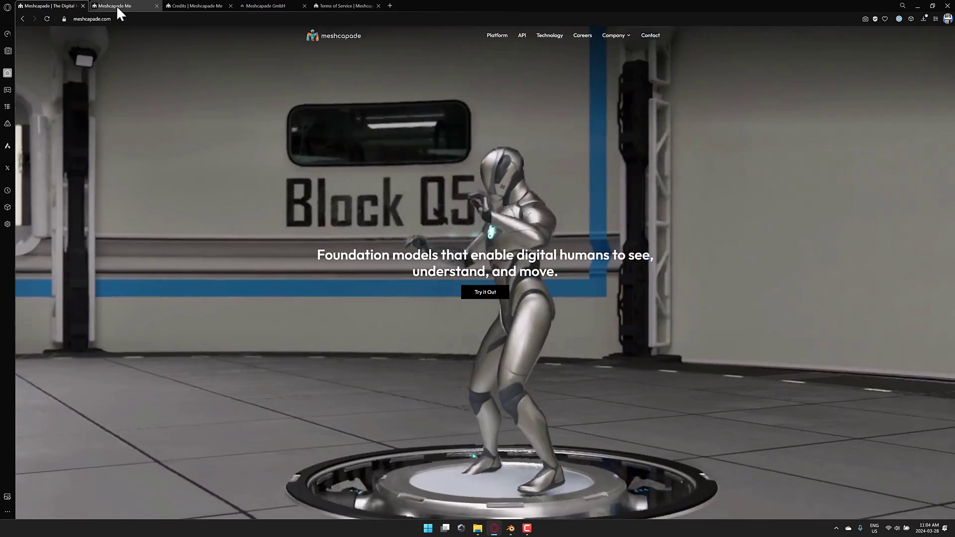
Return to the avatar editor and set the male avatar's height to 149 cm and weight to 109 kg.
{"action": "left_click", "coordinate": [116, 5]}
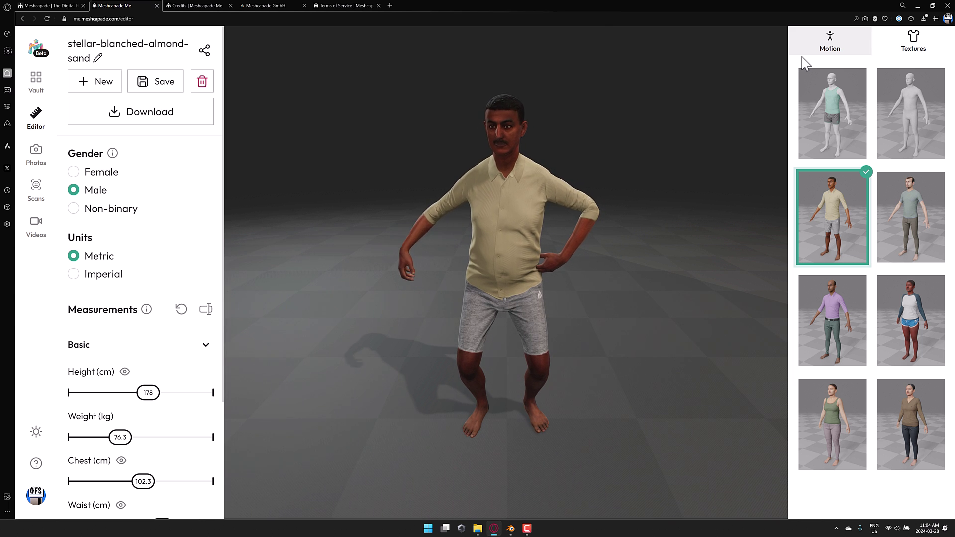
{"action": "left_click_drag", "start_coordinate": [148, 393], "coordinate": [100, 393]}
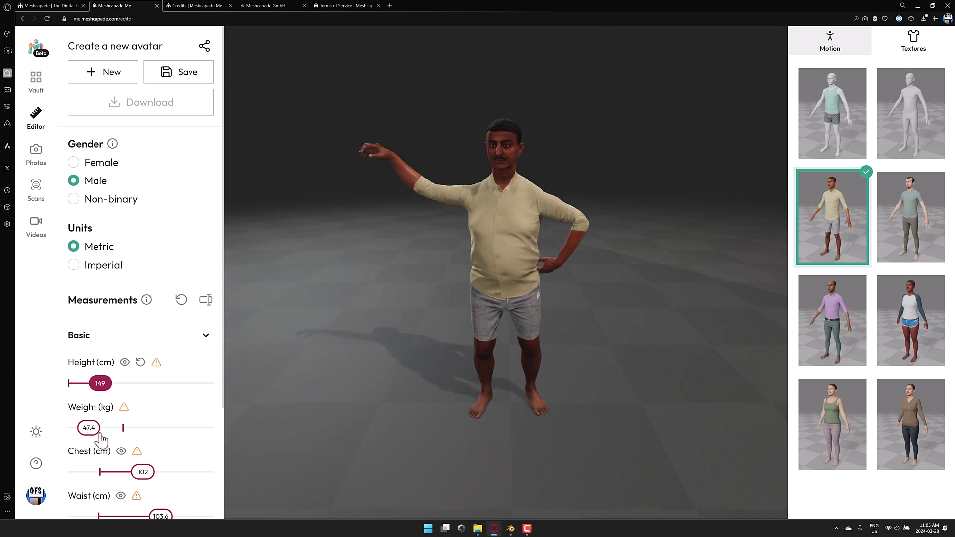
{"action": "left_click_drag", "start_coordinate": [100, 433], "coordinate": [156, 428]}
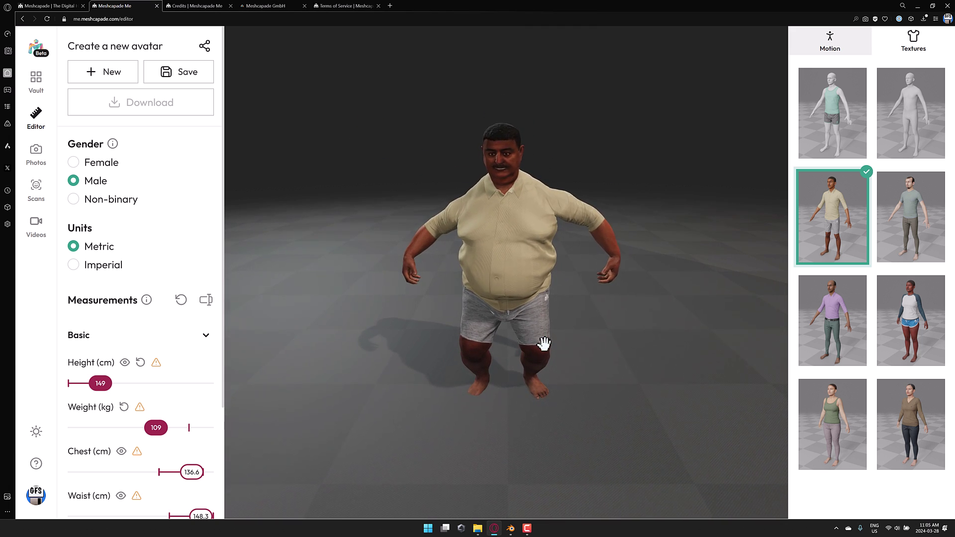
Search the motion animations for "waving" and apply the third result to the avatar.
{"action": "left_click", "coordinate": [817, 46]}
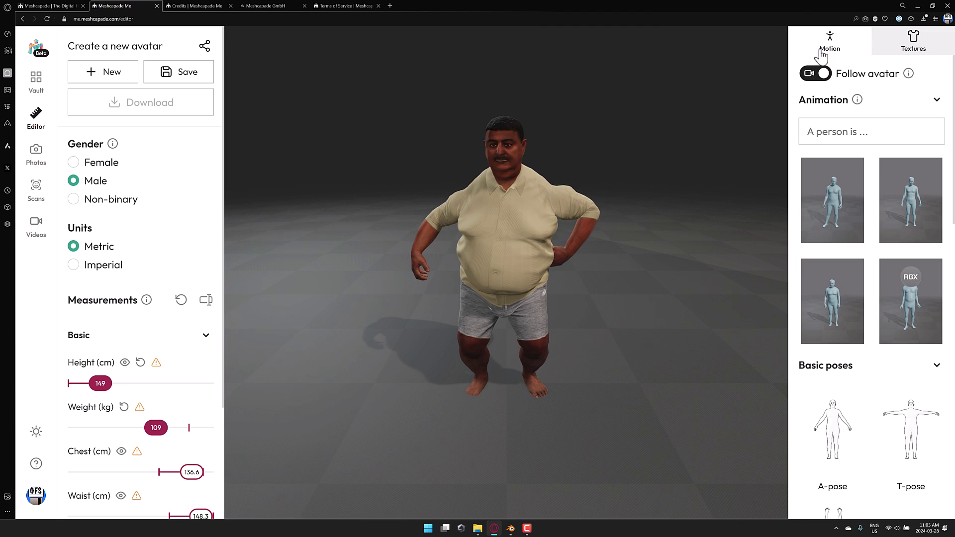
{"action": "left_click", "coordinate": [855, 131]}
{"action": "type", "text": "waving"}
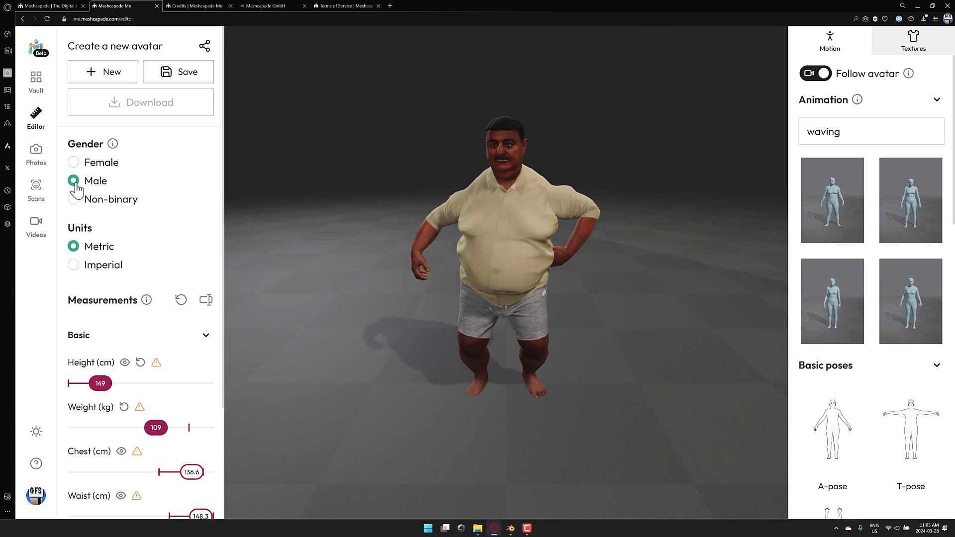
{"action": "left_click", "coordinate": [845, 298]}
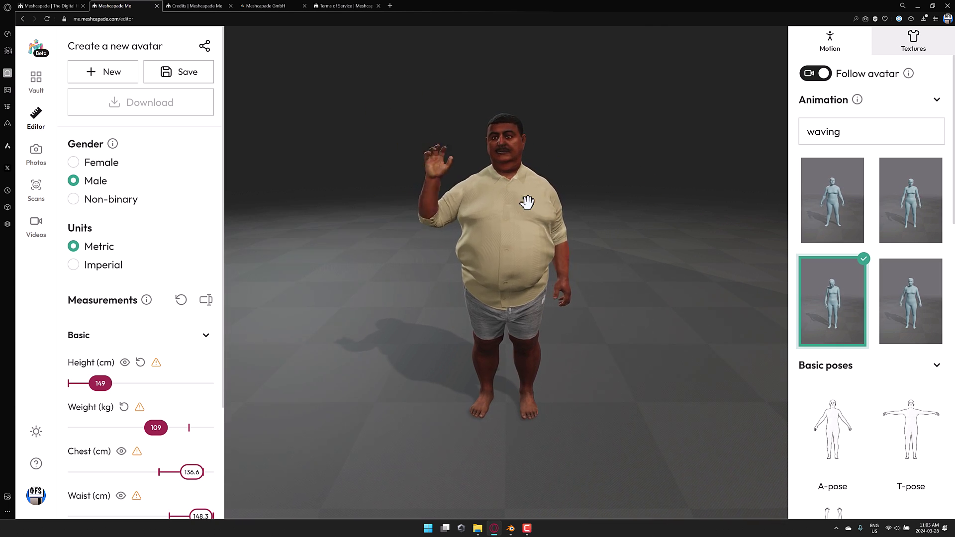